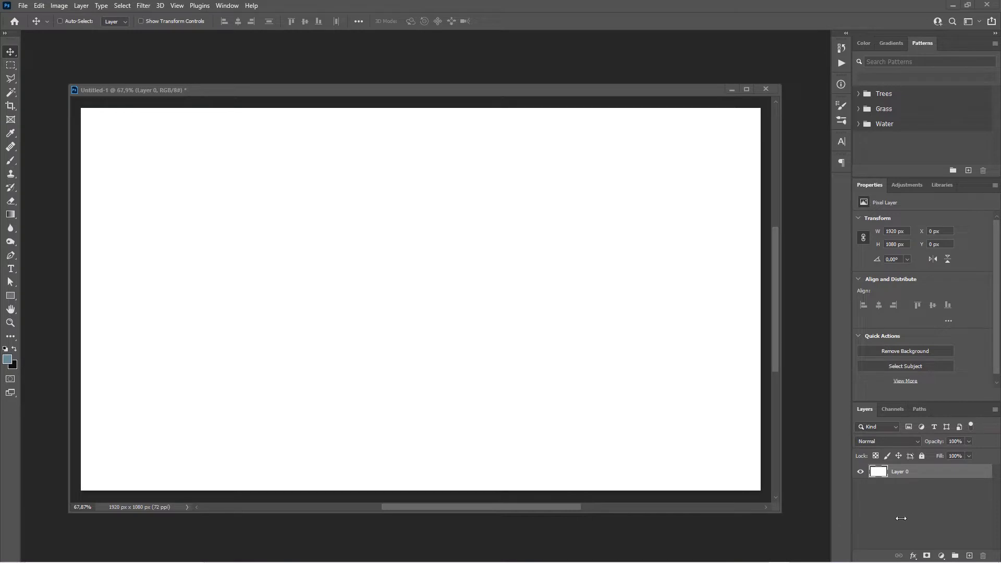
Add a Solid Color fill layer in yellow #edc500 covering the canvas above Layer 0
{"action": "left_click", "coordinate": [941, 555]}
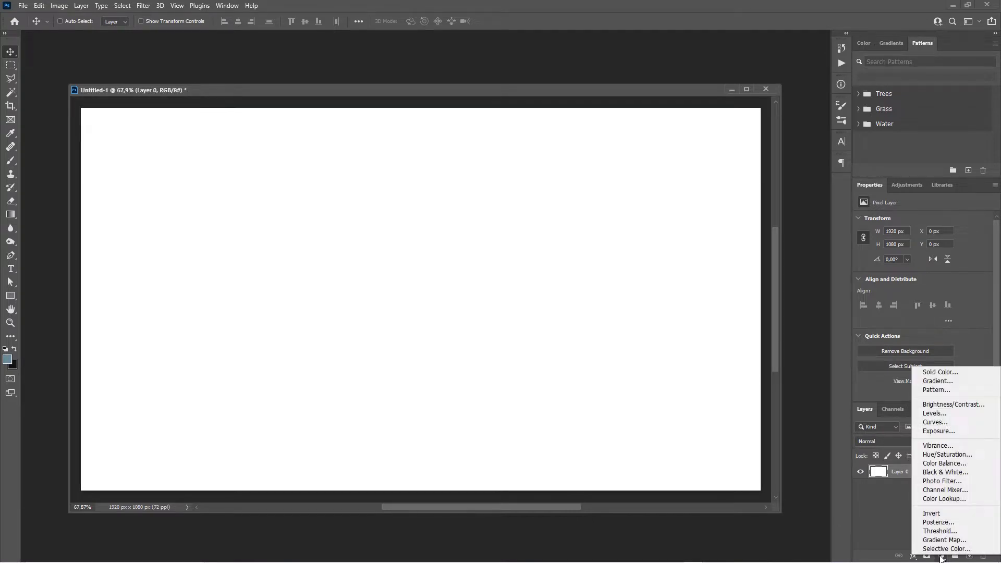
{"action": "left_click", "coordinate": [952, 371]}
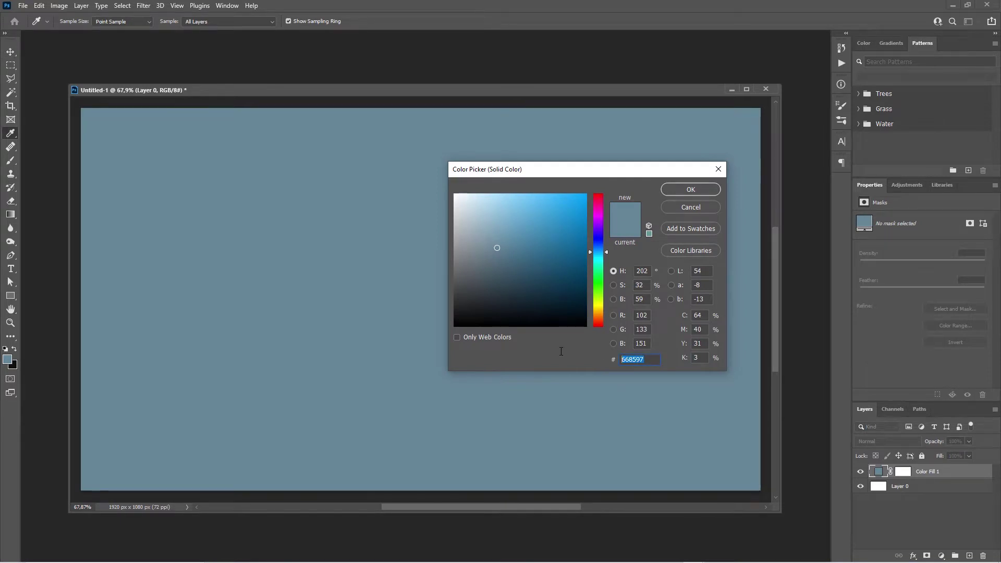
{"action": "type", "text": "edc500"}
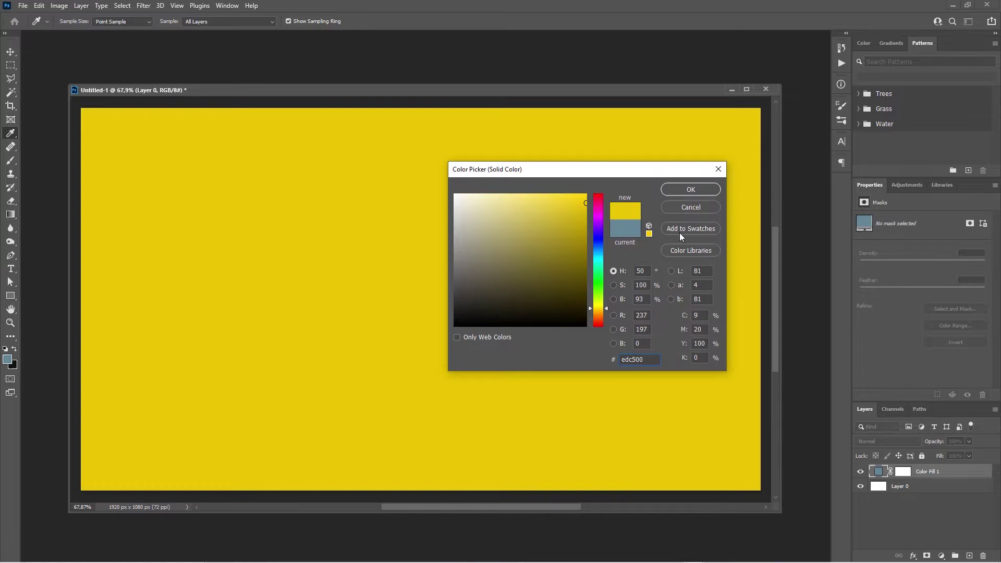
{"action": "left_click", "coordinate": [683, 190]}
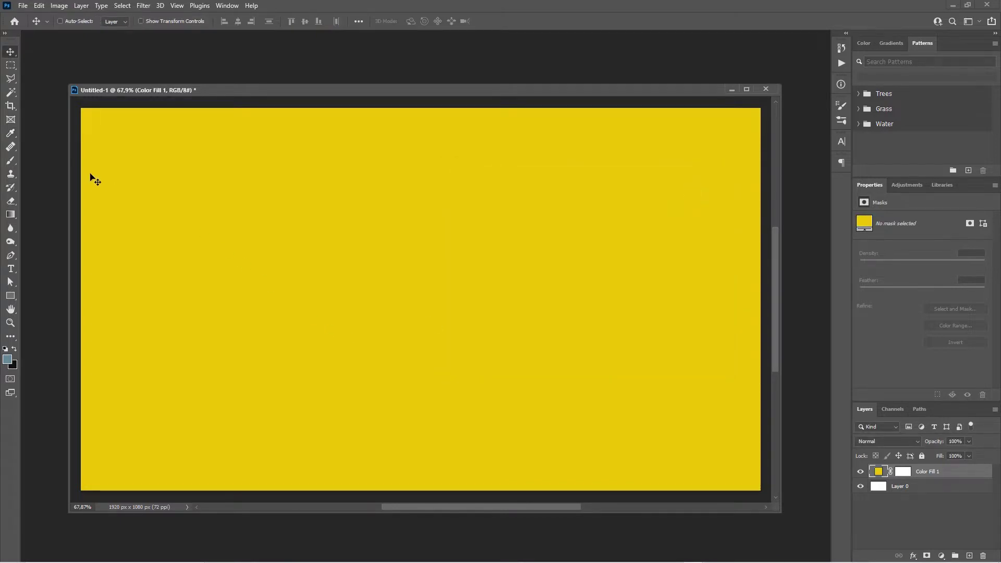
Draw a text box across the canvas and enter magenta 'BREAK' in Bebas Neue Bold
{"action": "left_click", "coordinate": [11, 268]}
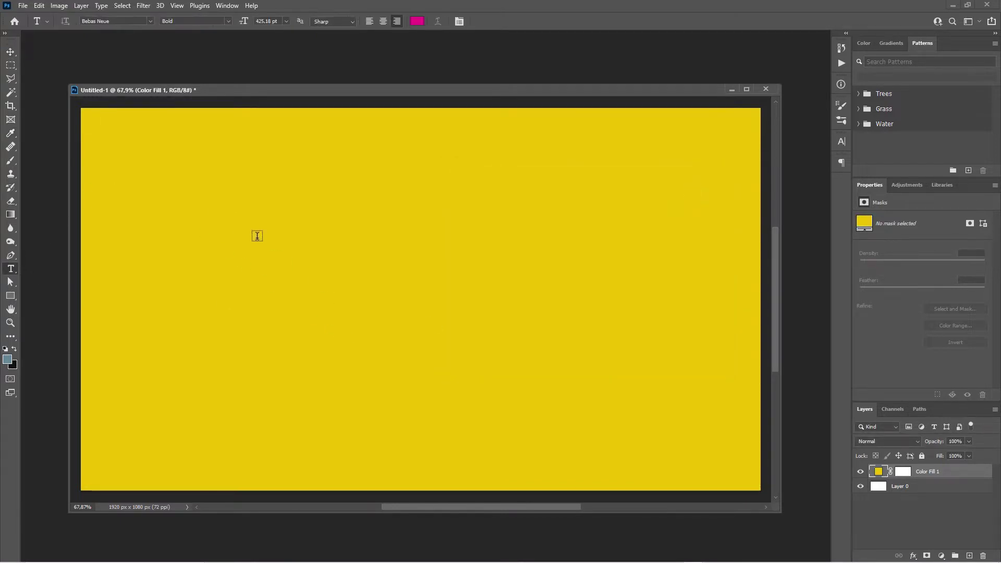
{"action": "left_click_drag", "start_coordinate": [215, 210], "coordinate": [648, 376]}
{"action": "type", "text": "BR"}
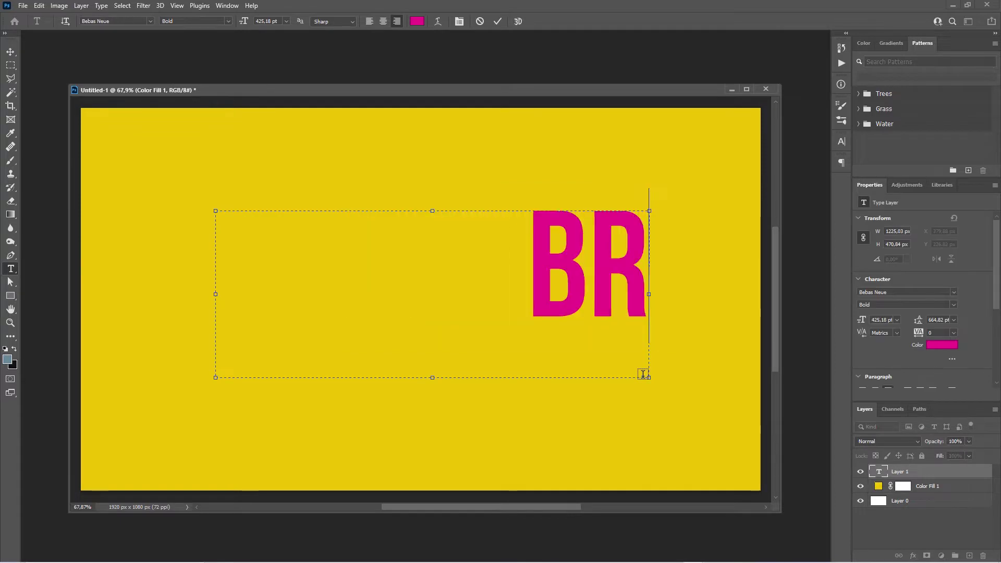
{"action": "type", "text": "EAK"}
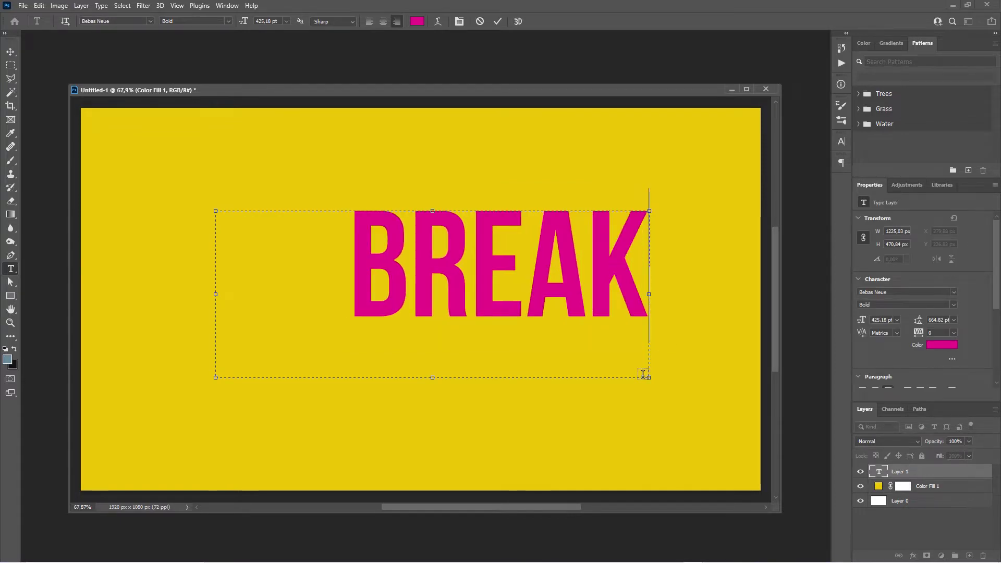
{"action": "key", "text": "ctrl+Return"}
Centre the BREAK text and scale it up to about 559.59 pt
{"action": "key", "text": "ctrl+t"}
{"action": "left_click_drag", "start_coordinate": [543, 285], "coordinate": [464, 307]}
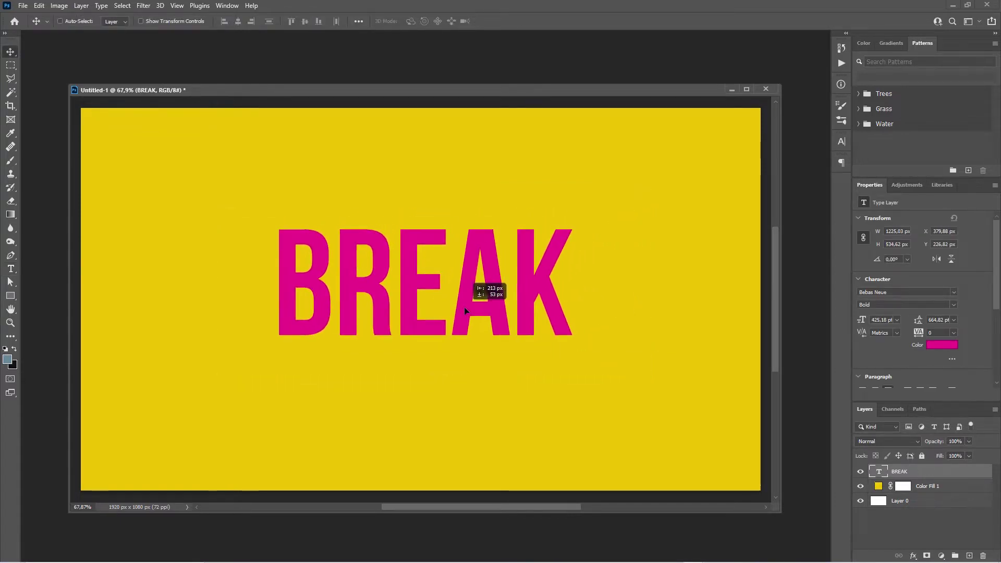
{"action": "left_click_drag", "start_coordinate": [570, 190], "coordinate": [644, 174]}
{"action": "left_click_drag", "start_coordinate": [594, 299], "coordinate": [584, 304]}
{"action": "key", "text": "Return"}
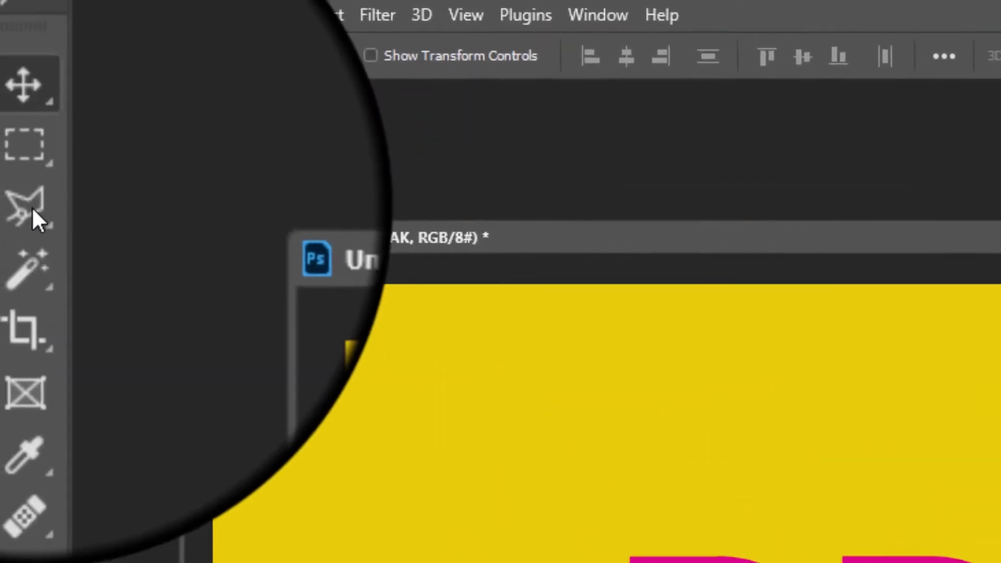
Select the Polygonal Lasso Tool, cycling through the lasso tools with Shift+L
{"action": "left_click", "coordinate": [33, 206]}
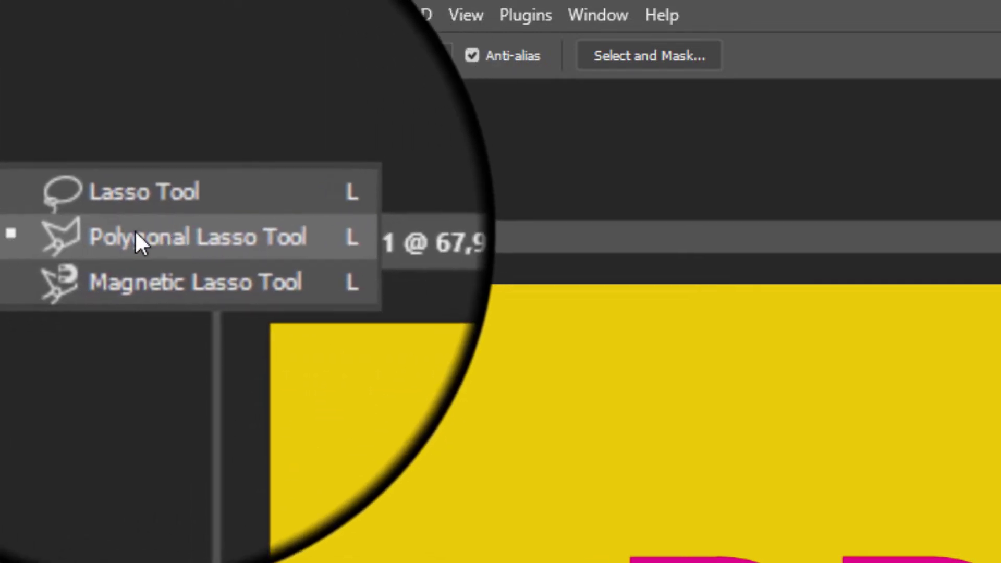
{"action": "left_click", "coordinate": [134, 235]}
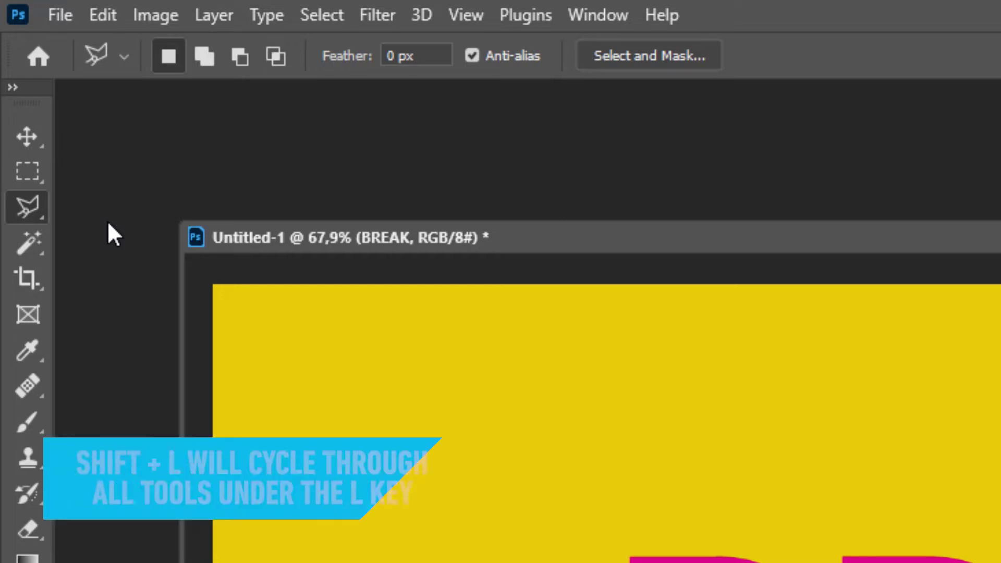
{"action": "key", "text": "shift+l"}
{"action": "key", "text": "shift+l"}
{"action": "key", "text": "shift+l"}
{"action": "key", "text": "shift+l"}
{"action": "key", "text": "shift+l"}
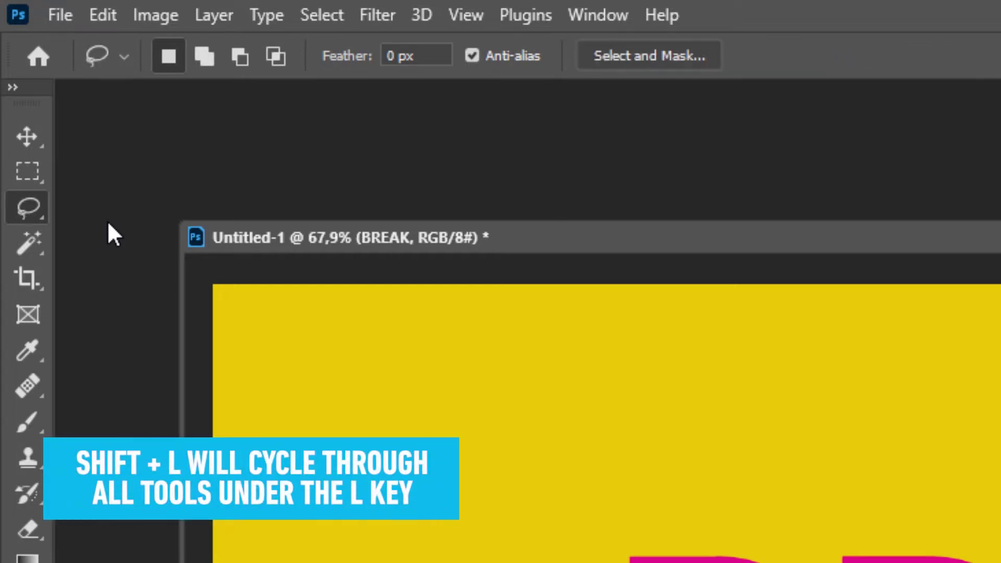
{"action": "key", "text": "shift+l"}
{"action": "key", "text": "shift+l"}
{"action": "key", "text": "shift+l"}
{"action": "key", "text": "shift+l"}
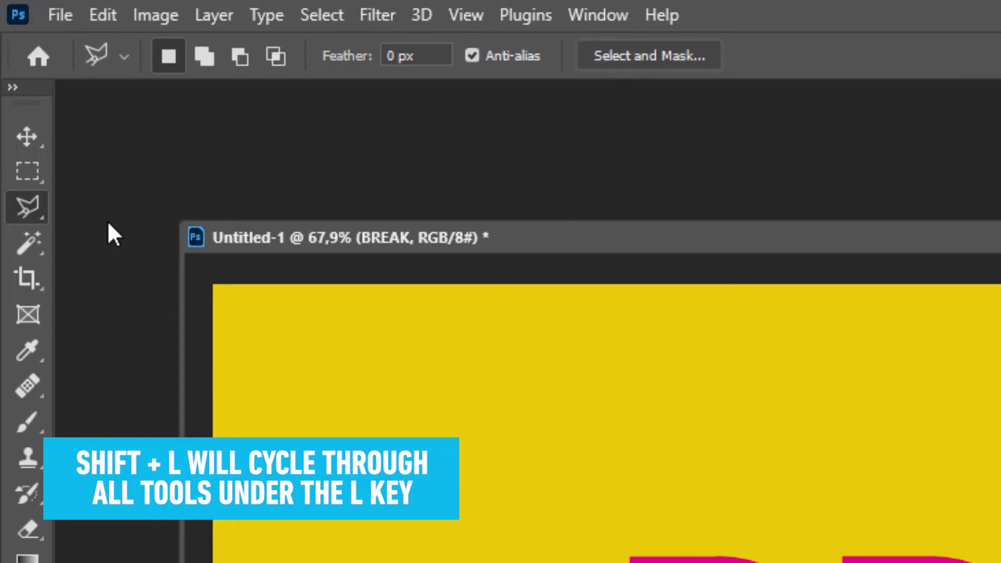
{"action": "key", "text": "shift+l"}
{"action": "key", "text": "shift+l"}
{"action": "key", "text": "shift+l"}
{"action": "key", "text": "shift+l"}
{"action": "key", "text": "shift+l"}
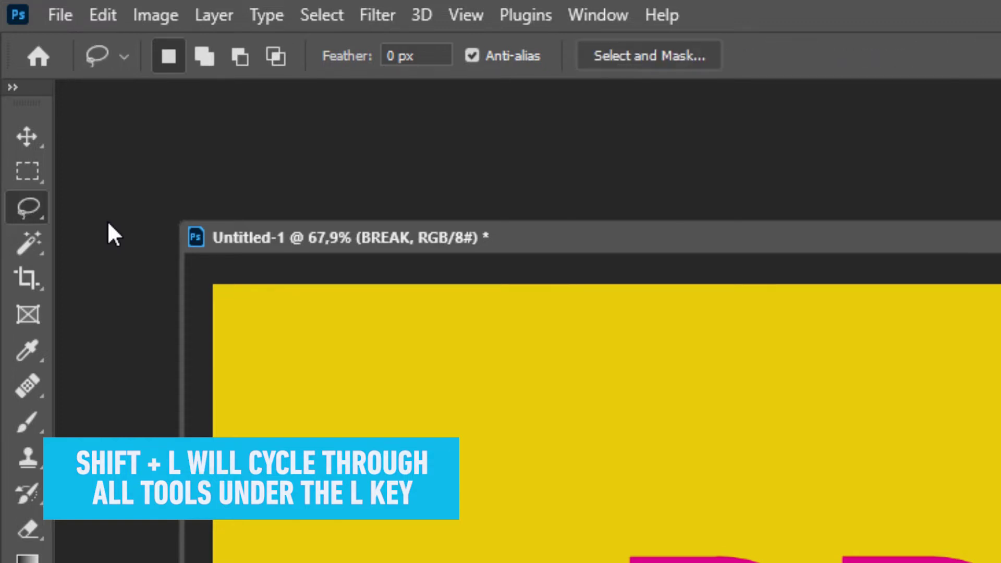
{"action": "key", "text": "shift+l"}
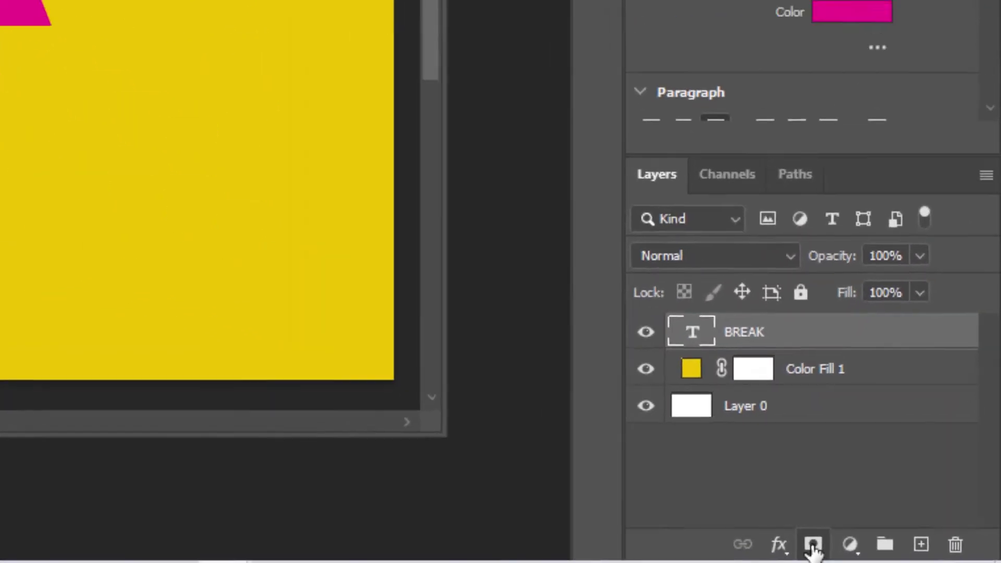
Mask BREAK to its top half, duplicate it, and invert the copy's mask for the bottom half
{"action": "left_click", "coordinate": [780, 542]}
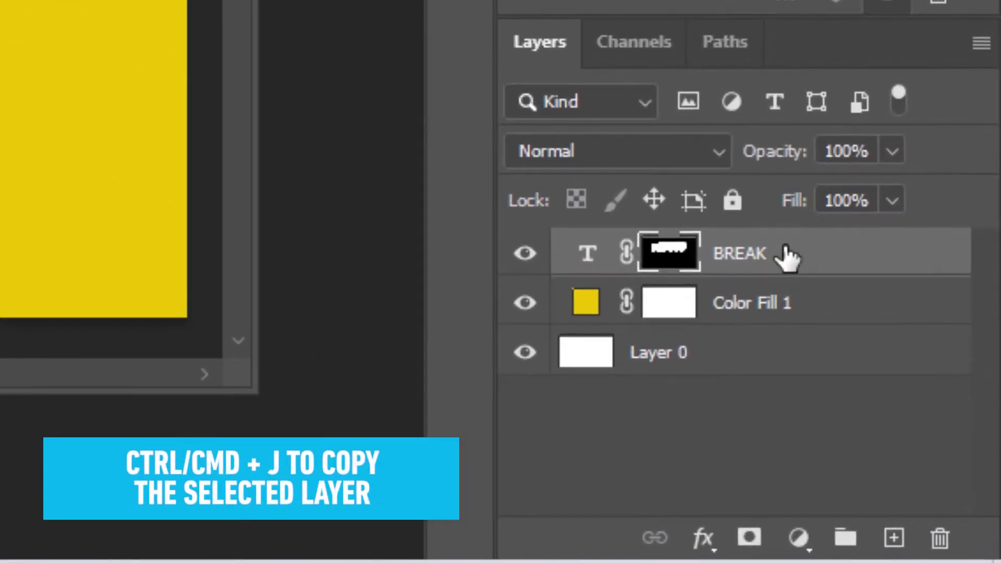
{"action": "key", "text": "ctrl+j"}
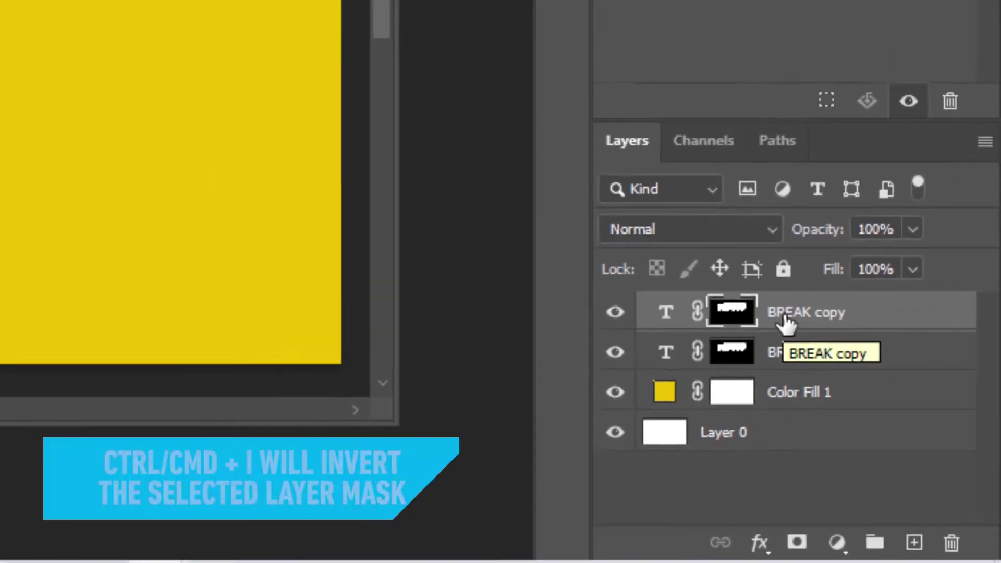
{"action": "key", "text": "ctrl+i"}
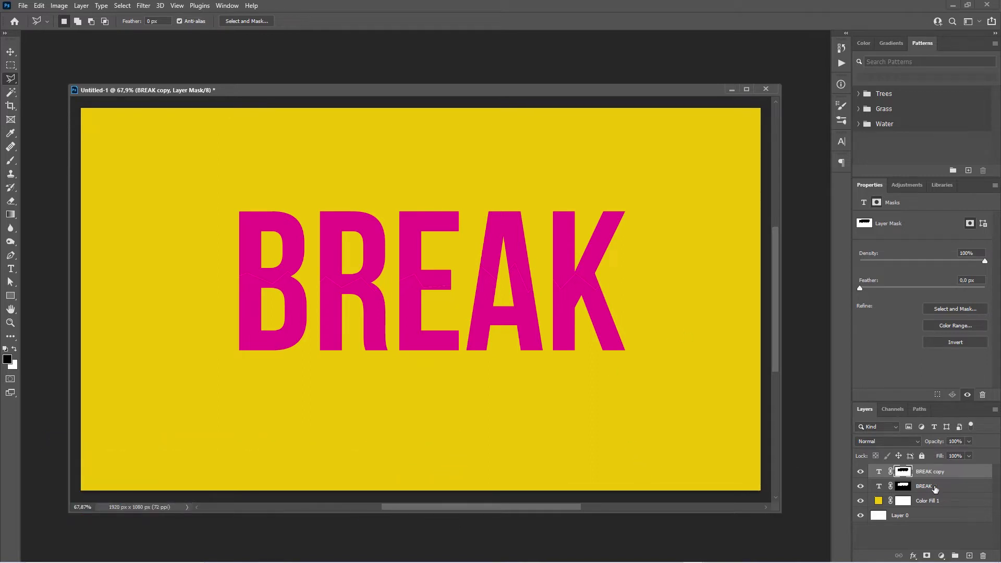
Move BREAK above its copy, then rotate it about -2.06° and raise it
{"action": "left_click_drag", "start_coordinate": [926, 489], "coordinate": [924, 468]}
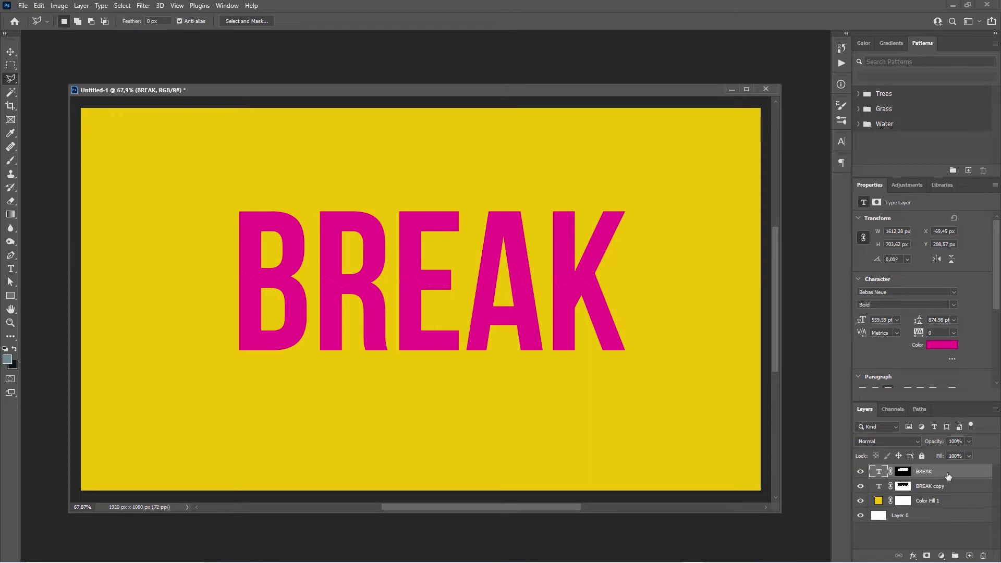
{"action": "key", "text": "ctrl+t"}
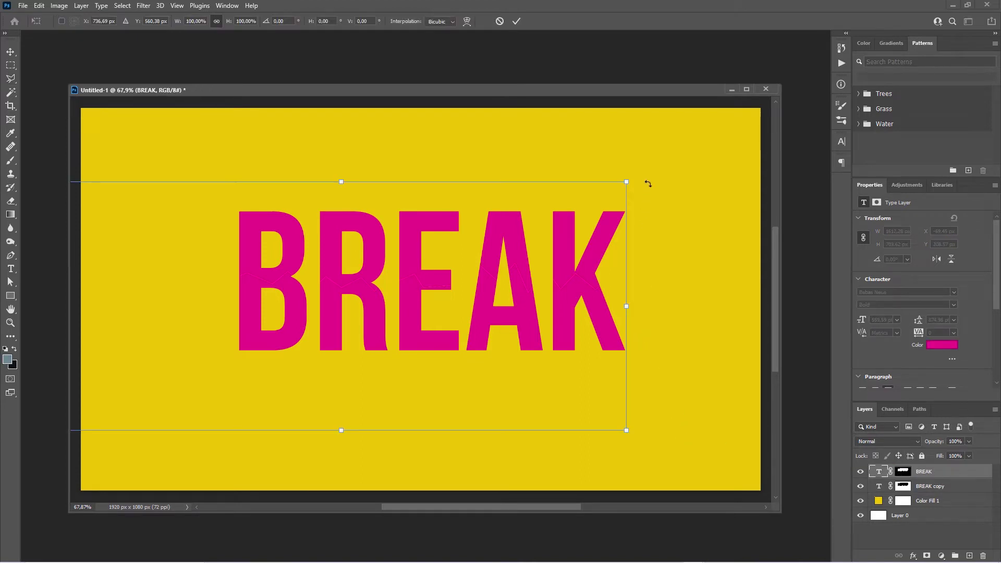
{"action": "left_click_drag", "start_coordinate": [648, 183], "coordinate": [642, 171]}
{"action": "left_click_drag", "start_coordinate": [516, 248], "coordinate": [517, 236]}
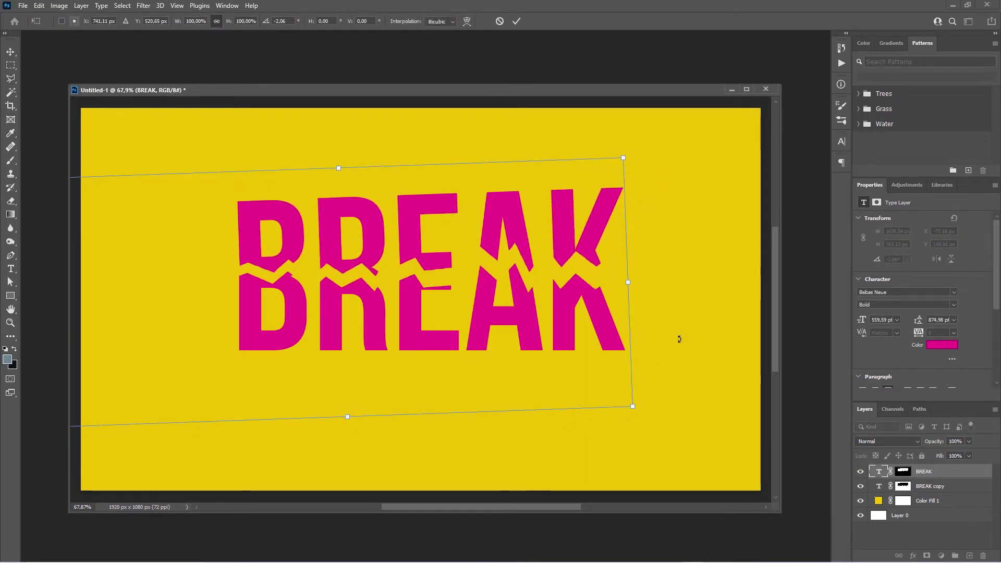
{"action": "key", "text": "Return"}
{"action": "key", "text": "l"}
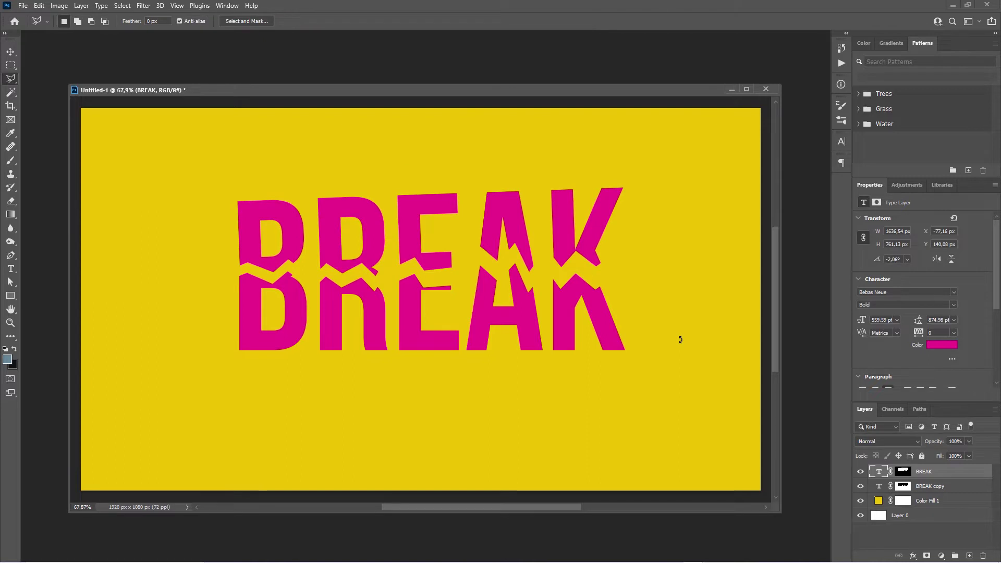
Hide the top half and change BREAK copy's text to 'broken'
{"action": "left_click", "coordinate": [861, 472]}
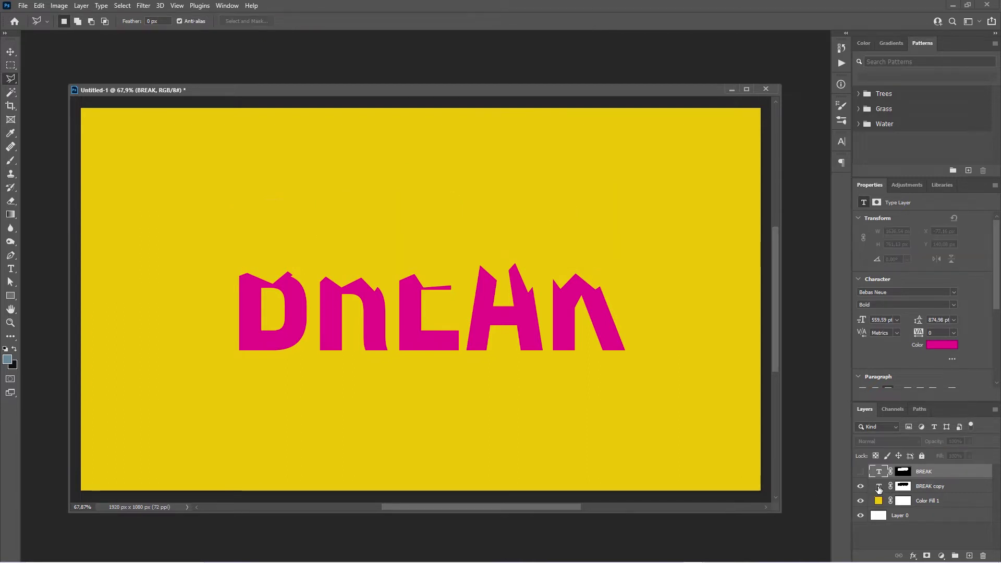
{"action": "double_click", "coordinate": [879, 485]}
{"action": "key", "text": "ctrl+h"}
{"action": "type", "text": "broken"}
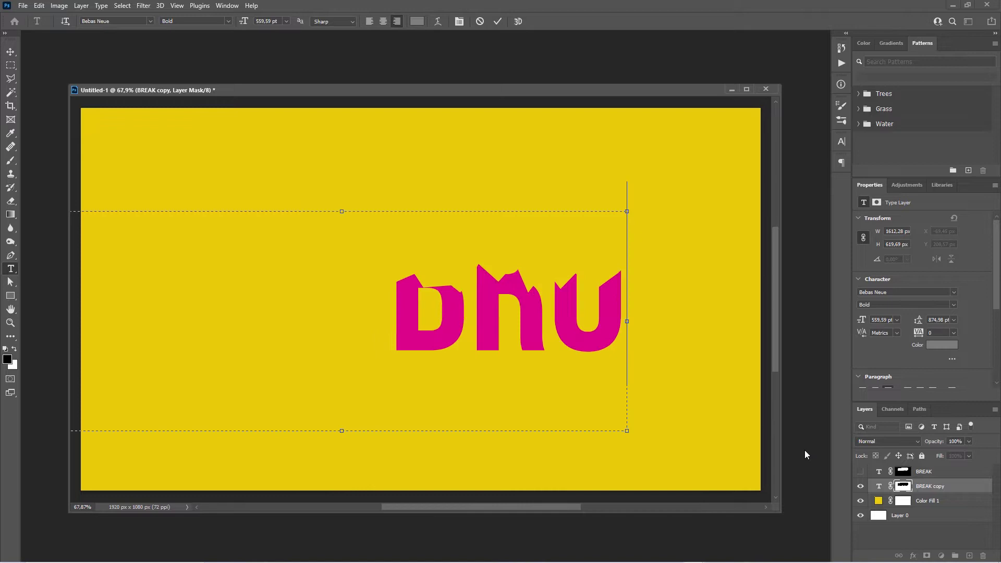
{"action": "key", "text": "ctrl+Return"}
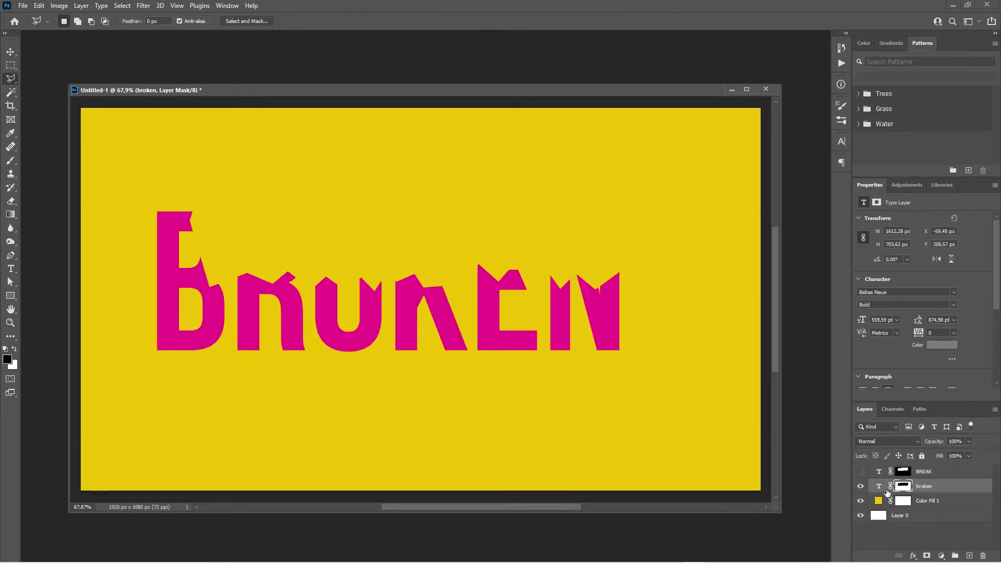
Show the top half, retype it as 'broken', and nudge it up and right
{"action": "left_click", "coordinate": [860, 472]}
{"action": "double_click", "coordinate": [880, 473]}
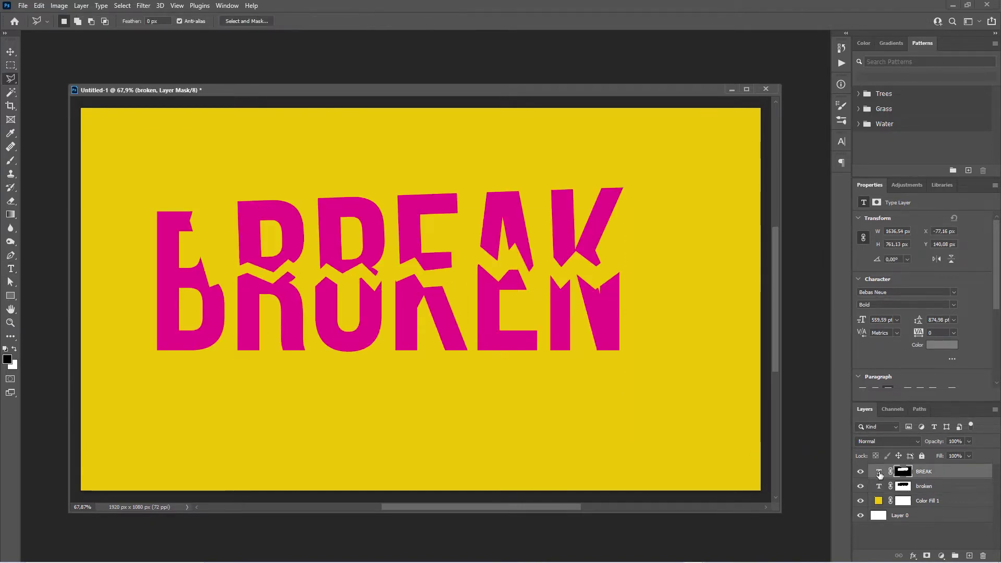
{"action": "type", "text": "broken"}
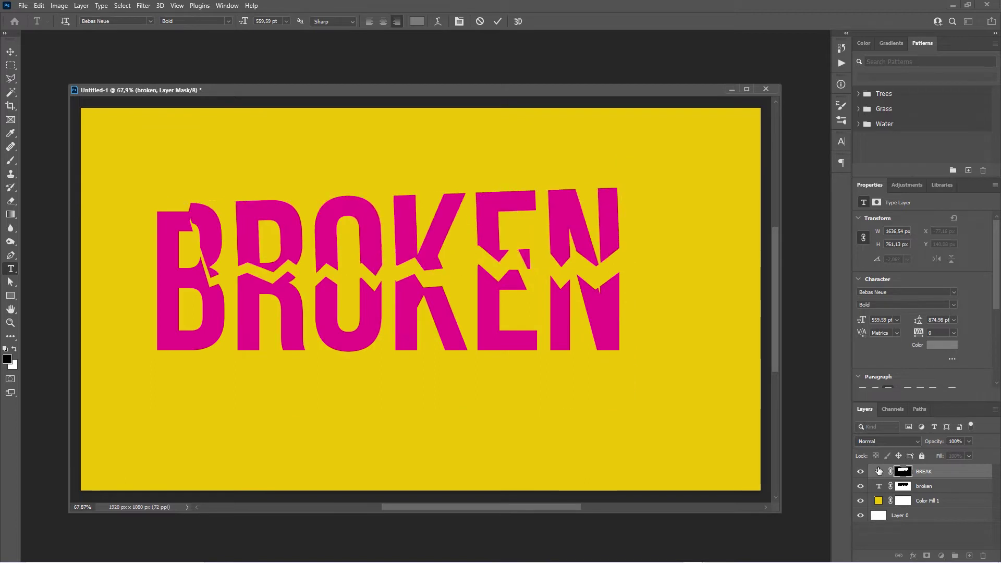
{"action": "key", "text": "ctrl+Return"}
{"action": "key", "text": "v"}
{"action": "left_click_drag", "start_coordinate": [432, 245], "coordinate": [436, 239]}
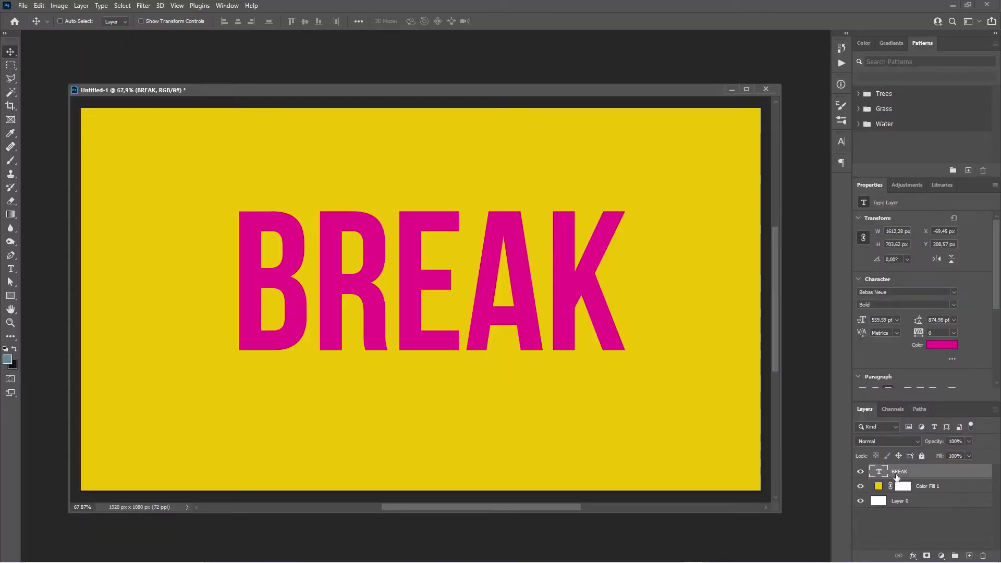
Rasterize the BREAK text layer into pixels
{"action": "right_click", "coordinate": [923, 475]}
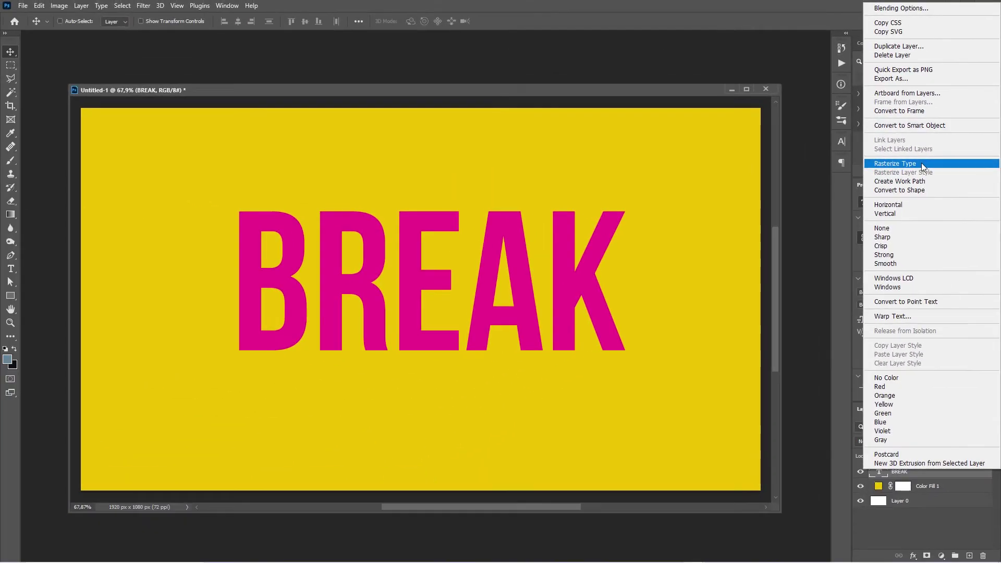
{"action": "left_click", "coordinate": [921, 163]}
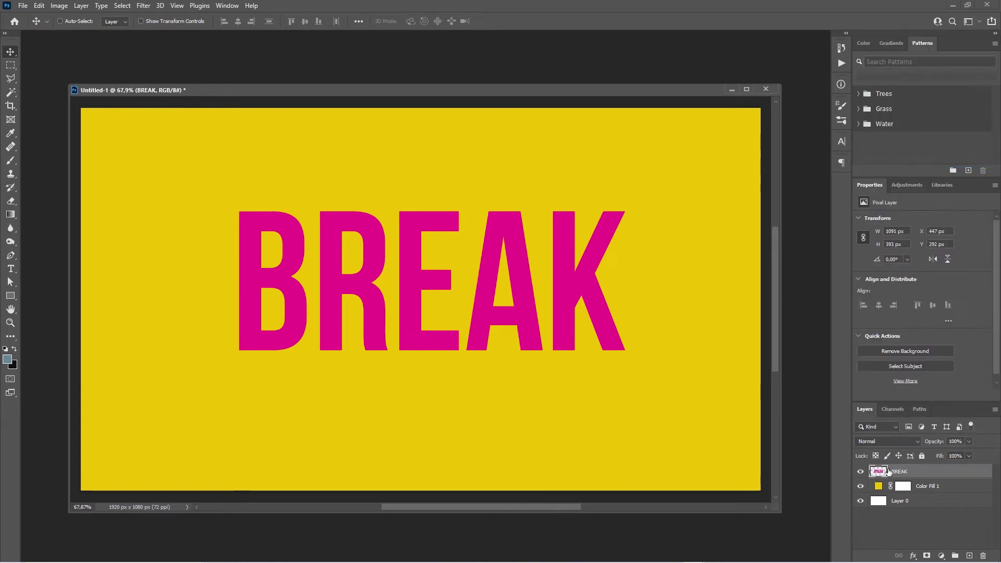
{"action": "key", "text": "l"}
Trace a zigzag lasso cut through the B, R, E, A and toward the K
{"action": "left_click", "coordinate": [208, 250]}
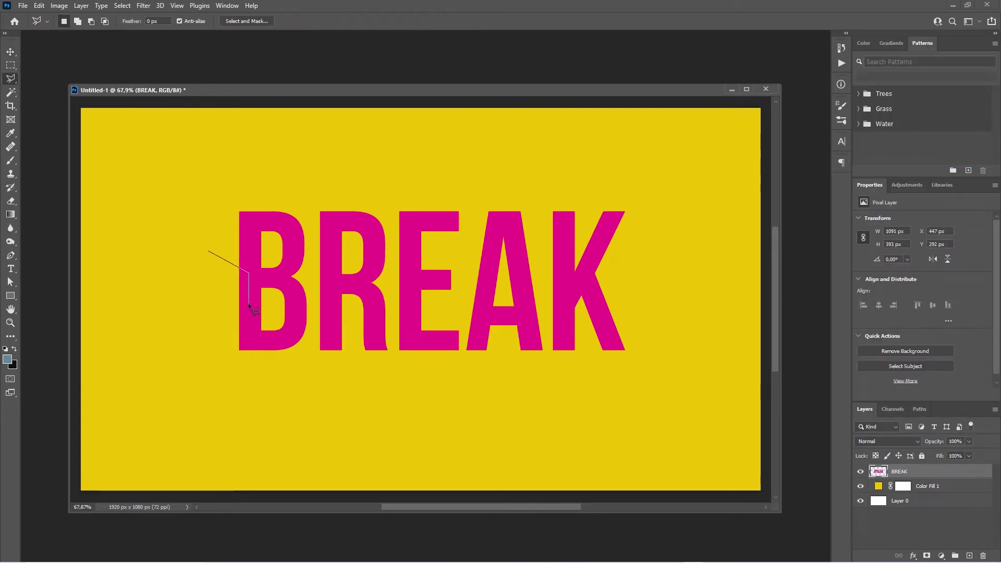
{"action": "left_click", "coordinate": [249, 299]}
{"action": "left_click", "coordinate": [300, 263]}
{"action": "left_click", "coordinate": [330, 284]}
{"action": "left_click", "coordinate": [332, 261]}
{"action": "left_click", "coordinate": [361, 293]}
{"action": "left_click", "coordinate": [427, 282]}
{"action": "left_click", "coordinate": [451, 283]}
{"action": "left_click", "coordinate": [469, 267]}
{"action": "left_click", "coordinate": [495, 296]}
{"action": "left_click", "coordinate": [503, 276]}
{"action": "left_click", "coordinate": [516, 280]}
{"action": "left_click", "coordinate": [526, 257]}
Add corner points around the top of BREAK and close the selection at the start point
{"action": "left_click", "coordinate": [596, 275]}
{"action": "left_click", "coordinate": [632, 280]}
{"action": "left_click", "coordinate": [670, 245]}
{"action": "left_click", "coordinate": [655, 150]}
{"action": "left_click", "coordinate": [383, 134]}
{"action": "left_click", "coordinate": [245, 132]}
{"action": "left_click", "coordinate": [191, 169]}
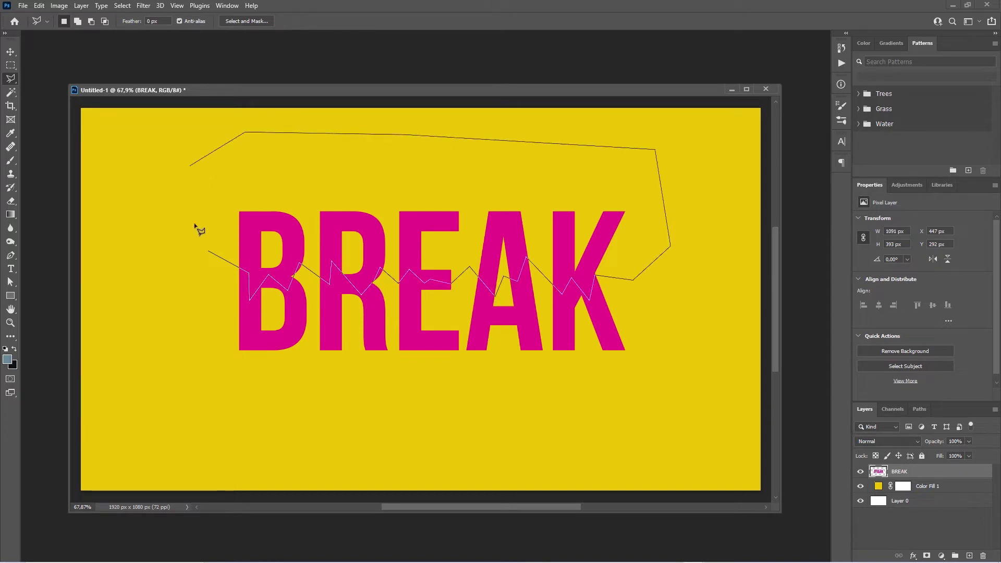
{"action": "left_click", "coordinate": [210, 254]}
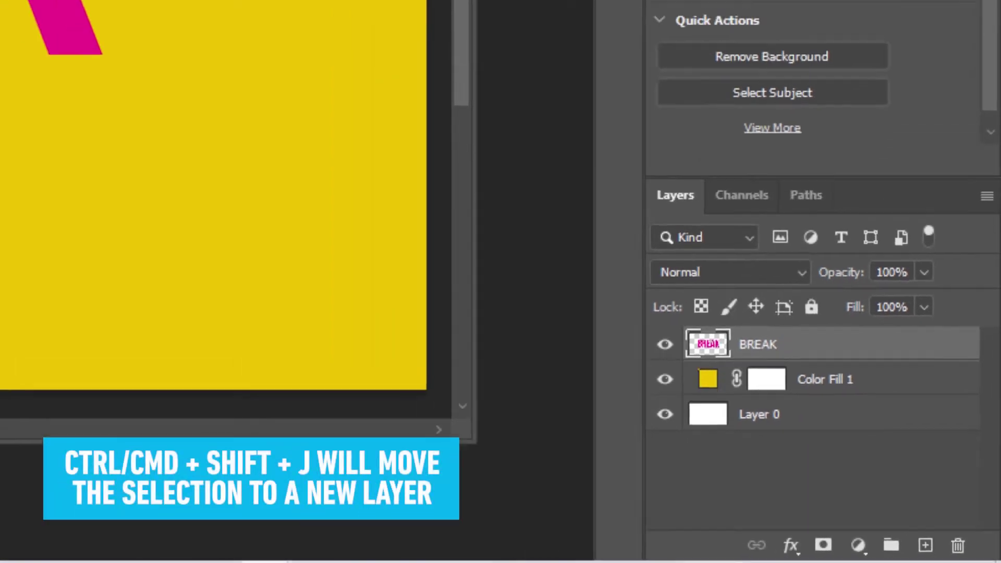
Cut the selected top half to Layer 1, then toggle Layer 1 and BREAK visibility to compare
{"action": "key", "text": "ctrl+shift+j"}
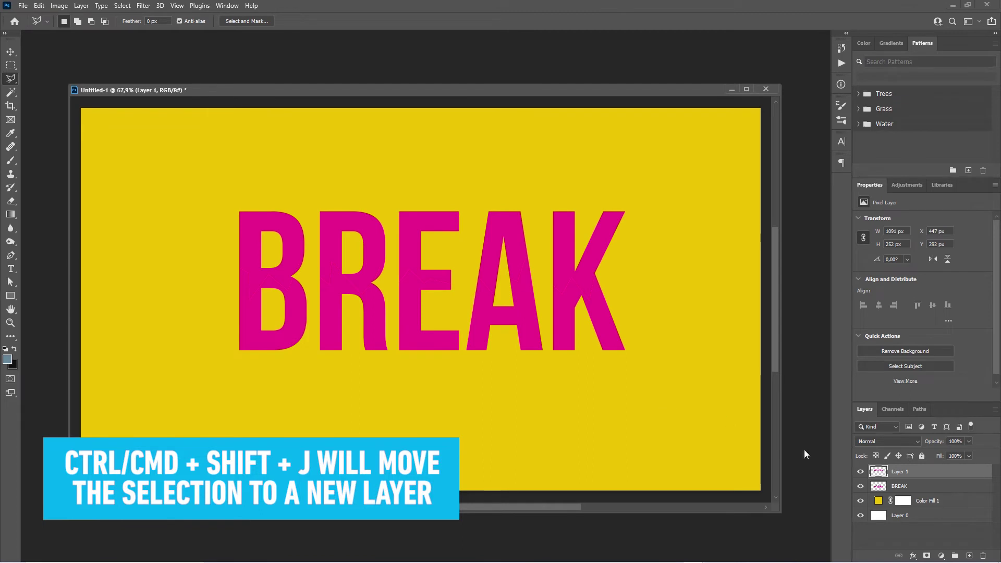
{"action": "left_click", "coordinate": [861, 473]}
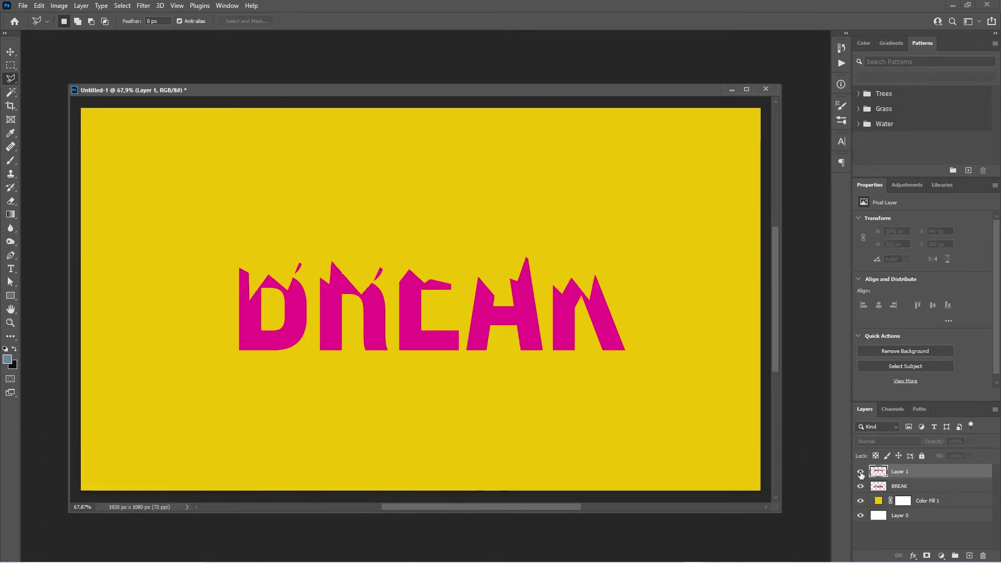
{"action": "left_click", "coordinate": [861, 474]}
{"action": "left_click", "coordinate": [861, 474]}
{"action": "left_click", "coordinate": [860, 471]}
{"action": "left_click", "coordinate": [861, 487]}
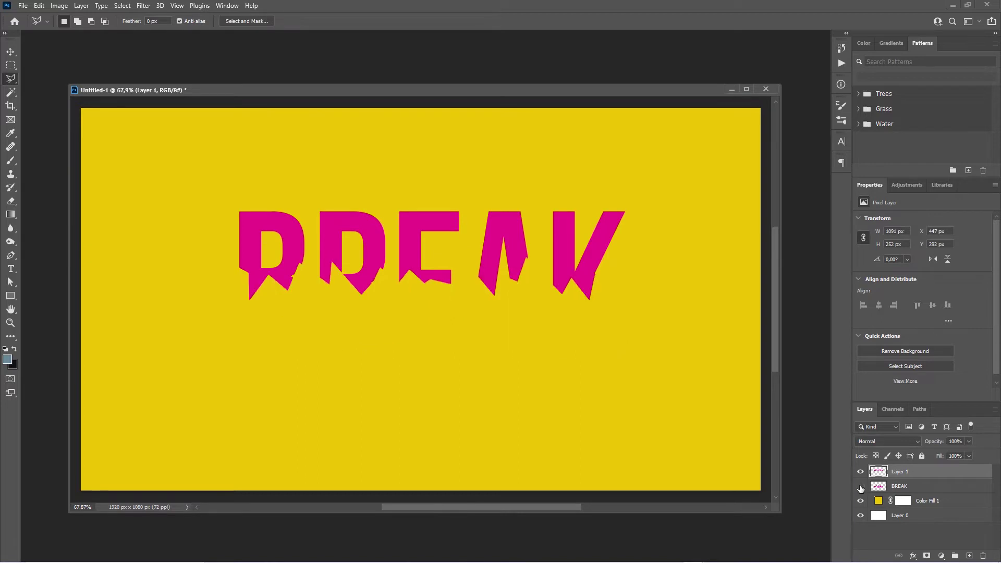
{"action": "left_click", "coordinate": [861, 487]}
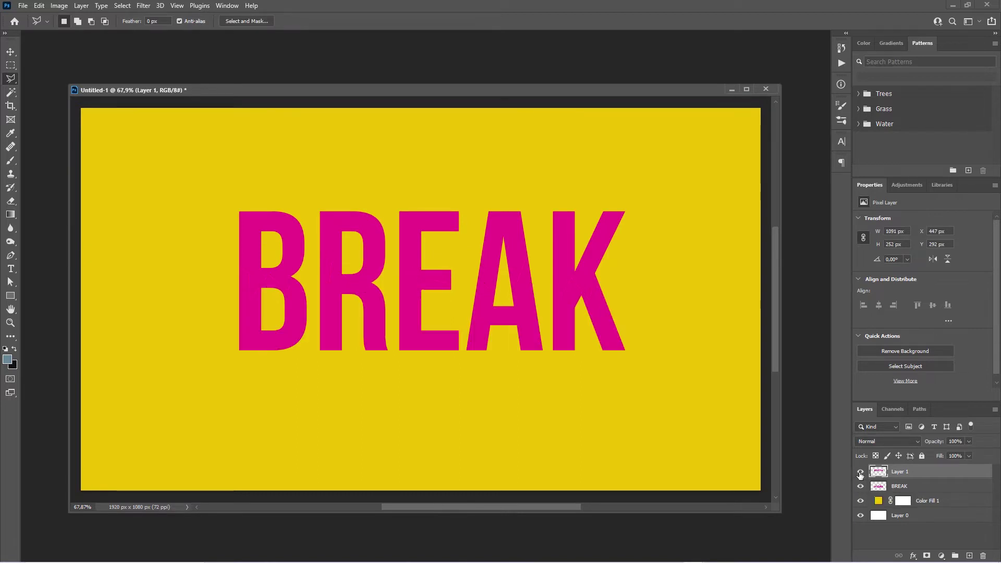
{"action": "left_click", "coordinate": [861, 472]}
{"action": "left_click", "coordinate": [861, 487]}
{"action": "left_click", "coordinate": [861, 487]}
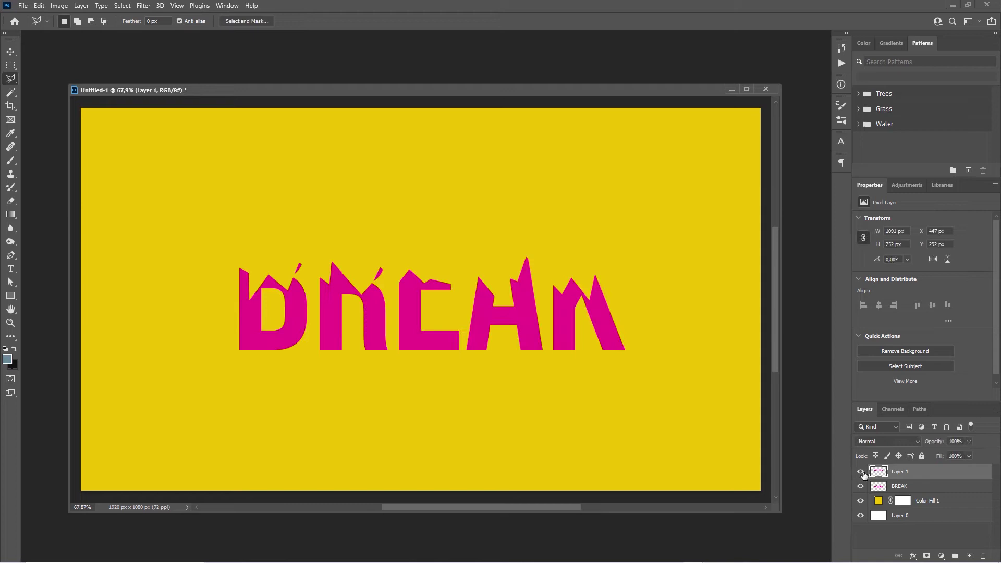
{"action": "left_click", "coordinate": [861, 472]}
Lift Layer 1 and rotate it -3.95°, then nudge it up to Y 183 px
{"action": "key", "text": "ctrl+t"}
{"action": "mouse_move", "coordinate": [565, 263]}
{"action": "left_mouse_down"}
{"action": "mouse_move", "coordinate": [568, 245]}
{"action": "mouse_move", "coordinate": [561, 249]}
{"action": "left_mouse_up"}
{"action": "left_click_drag", "start_coordinate": [641, 185], "coordinate": [637, 171]}
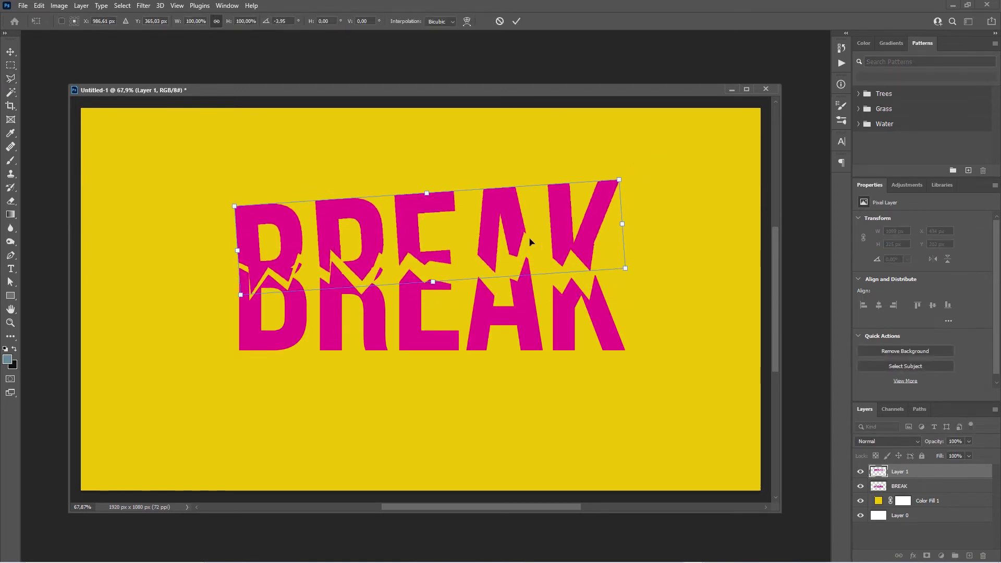
{"action": "mouse_move", "coordinate": [529, 242]}
{"action": "left_mouse_down"}
{"action": "mouse_move", "coordinate": [536, 231]}
{"action": "mouse_move", "coordinate": [529, 239]}
{"action": "left_mouse_up"}
{"action": "key", "text": "Return"}
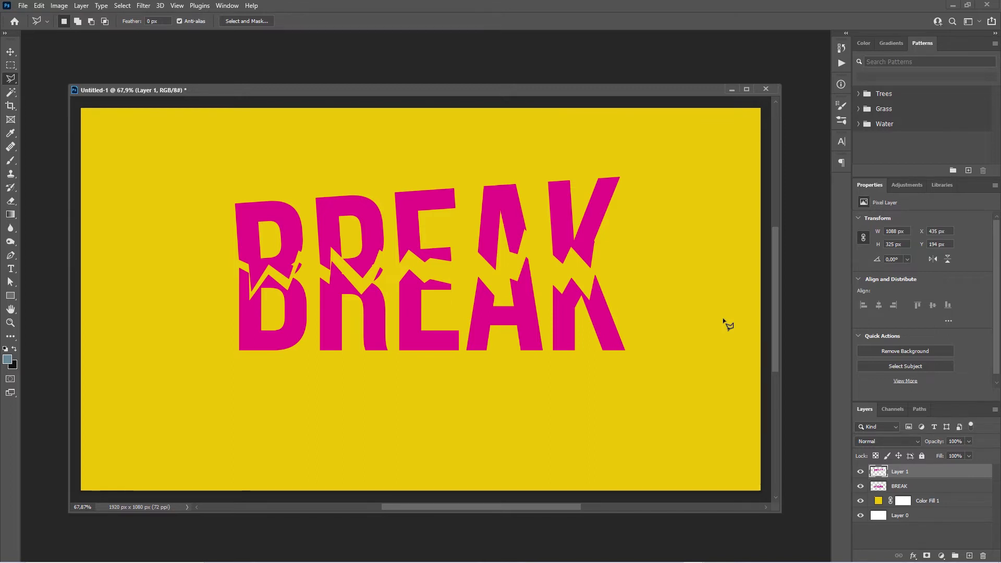
{"action": "key", "text": "v"}
{"action": "left_click_drag", "start_coordinate": [405, 229], "coordinate": [404, 224]}
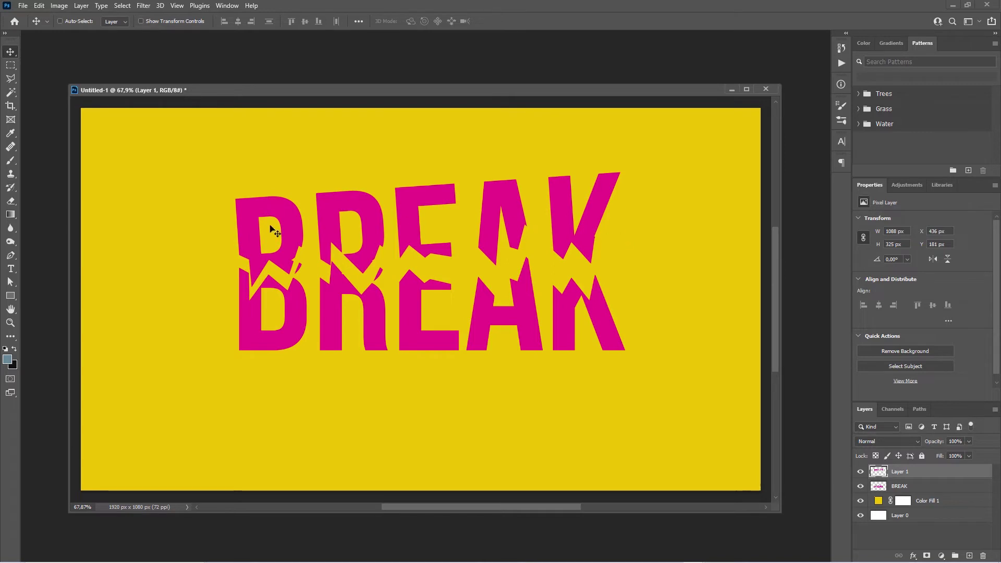
Nudge the BREAK layer up and left and mask it to the jagged selection
{"action": "left_click", "coordinate": [916, 487]}
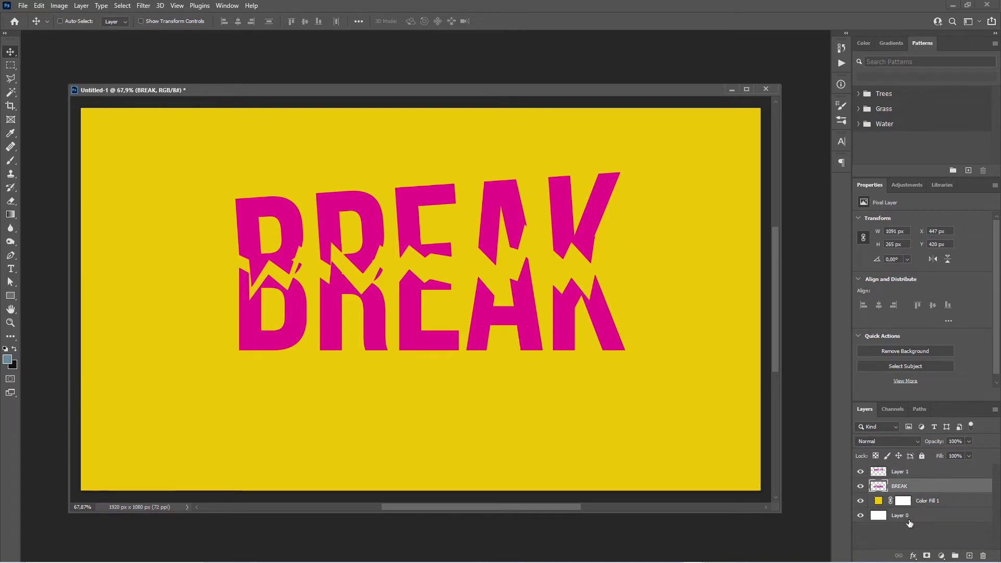
{"action": "left_click_drag", "start_coordinate": [431, 249], "coordinate": [419, 241]}
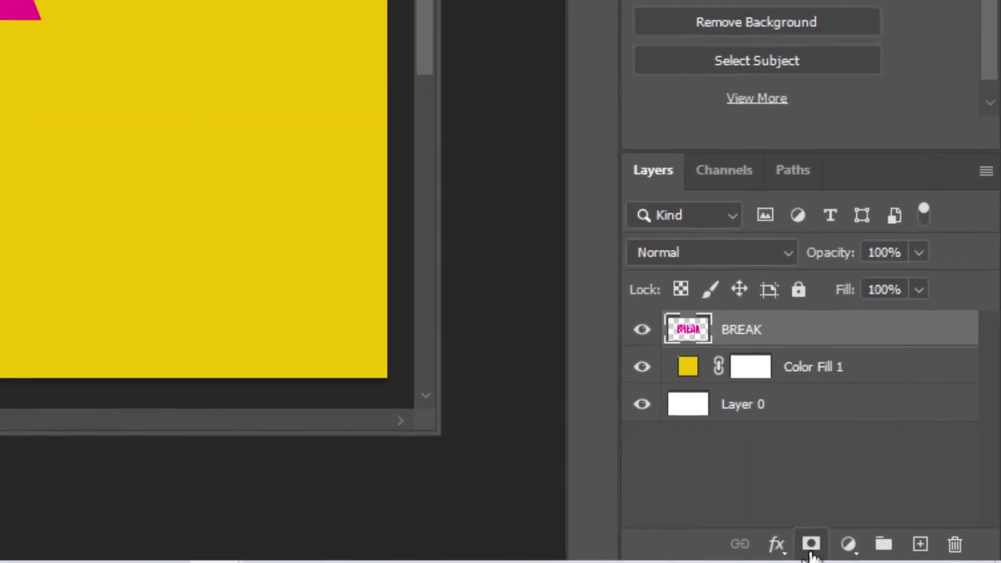
{"action": "left_click", "coordinate": [810, 544]}
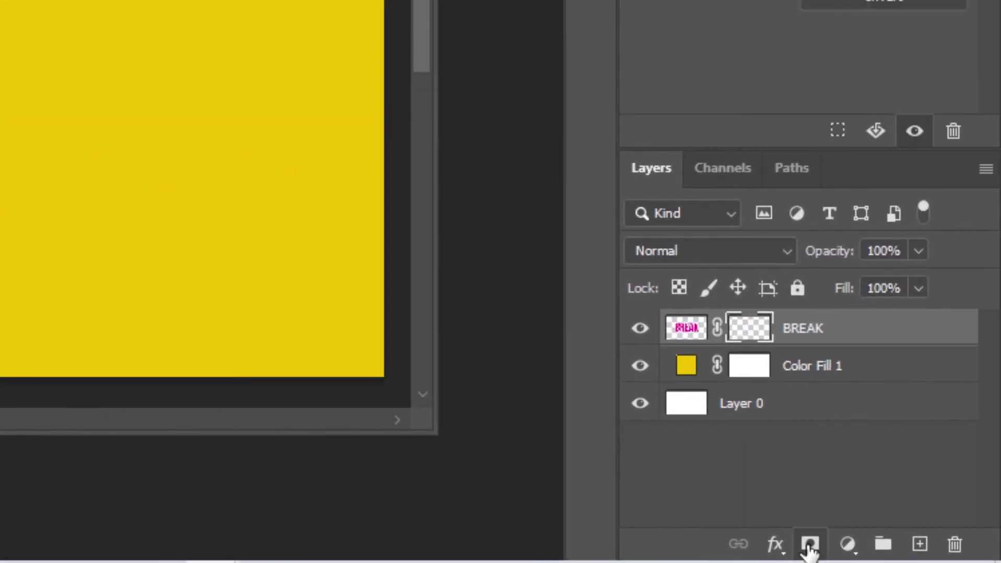
Duplicate the masked layer as BREAK copy, target its mask, and toggle its visibility to check
{"action": "key", "text": "ctrl+j"}
{"action": "left_click", "coordinate": [745, 336]}
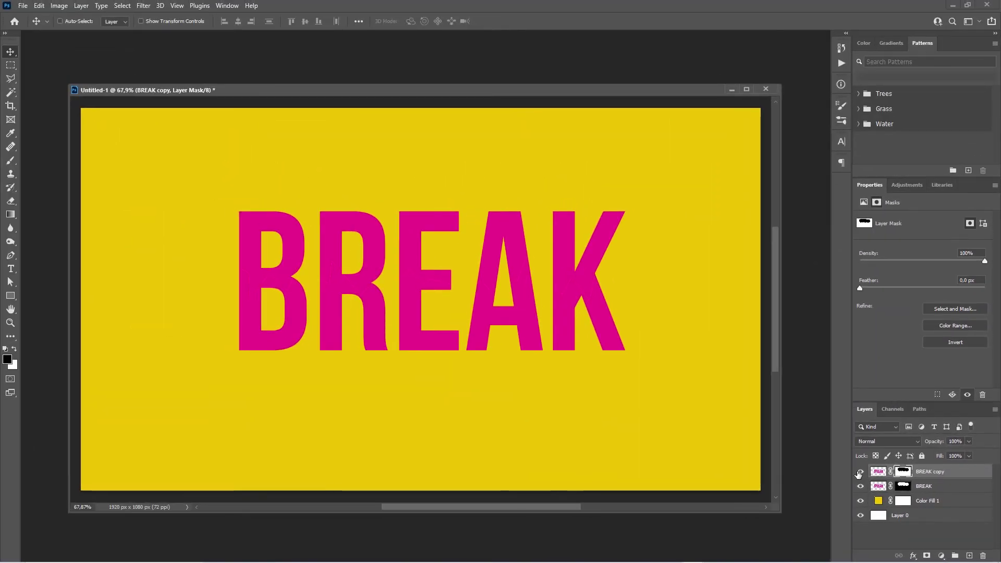
{"action": "left_click", "coordinate": [860, 471]}
{"action": "left_click", "coordinate": [861, 472]}
{"action": "left_click", "coordinate": [861, 472]}
{"action": "left_click", "coordinate": [861, 472]}
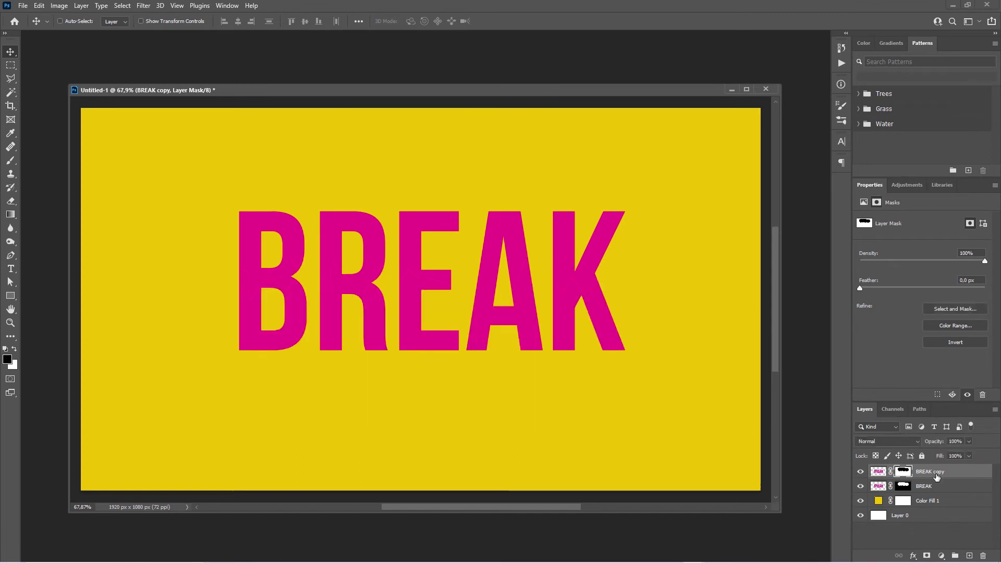
Make BREAK copy visible, then move the BREAK layer above BREAK copy
{"action": "left_click", "coordinate": [938, 470]}
{"action": "mouse_move", "coordinate": [559, 264]}
{"action": "left_mouse_down"}
{"action": "mouse_move", "coordinate": [568, 247]}
{"action": "mouse_move", "coordinate": [560, 265]}
{"action": "left_mouse_up"}
{"action": "key", "text": "ctrl+z"}
{"action": "left_click_drag", "start_coordinate": [923, 486], "coordinate": [923, 469]}
Raise the top BREAK layer about 24 px and rotate it about -1.56° along the crack
{"action": "left_click_drag", "start_coordinate": [569, 284], "coordinate": [570, 271]}
{"action": "key", "text": "ctrl+t"}
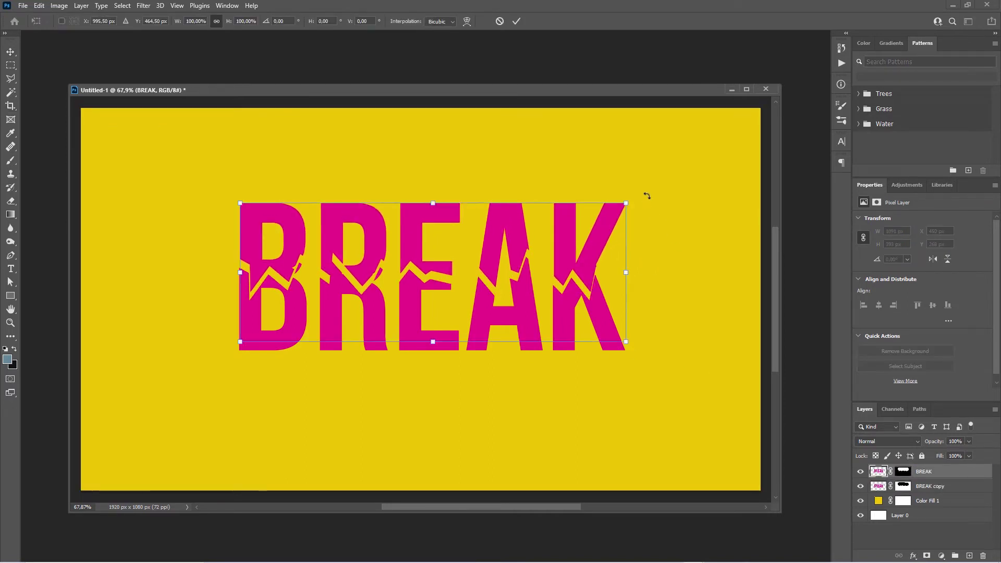
{"action": "left_click_drag", "start_coordinate": [637, 192], "coordinate": [585, 225]}
{"action": "key", "text": "Return"}
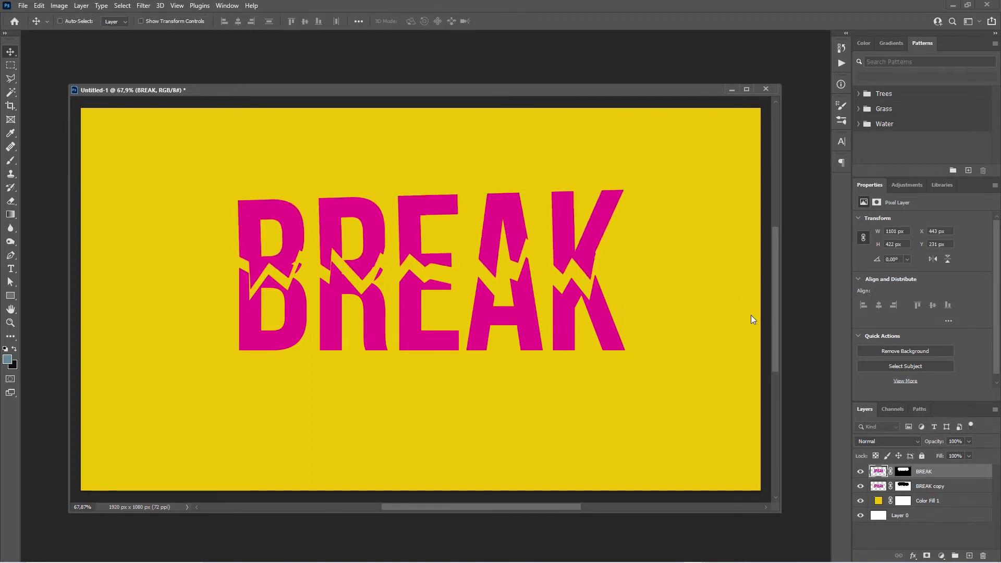
Give the BREAK layer a cyan drop shadow: 100% opacity, -77° angle, 7 px distance
{"action": "left_click", "coordinate": [915, 555]}
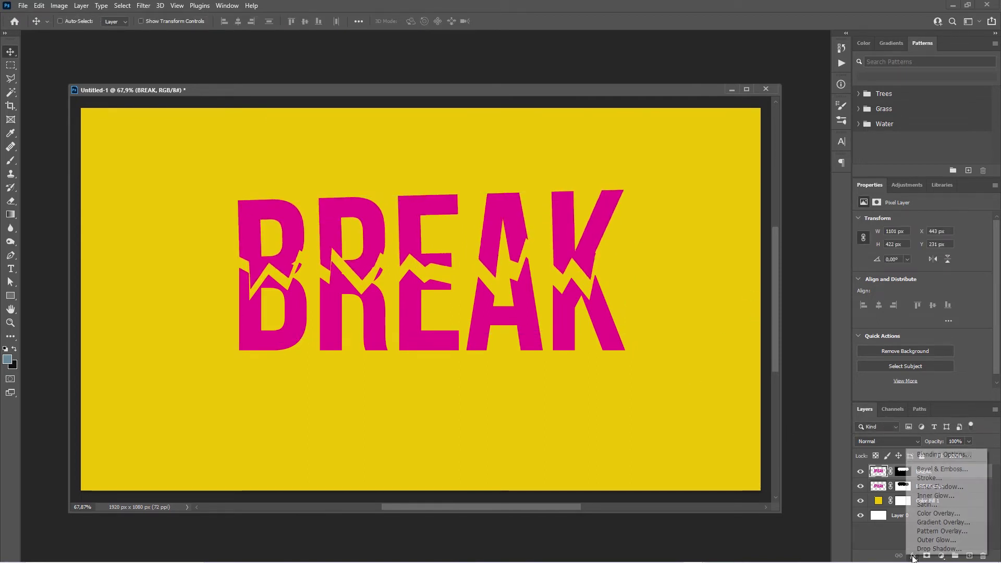
{"action": "left_click", "coordinate": [954, 549]}
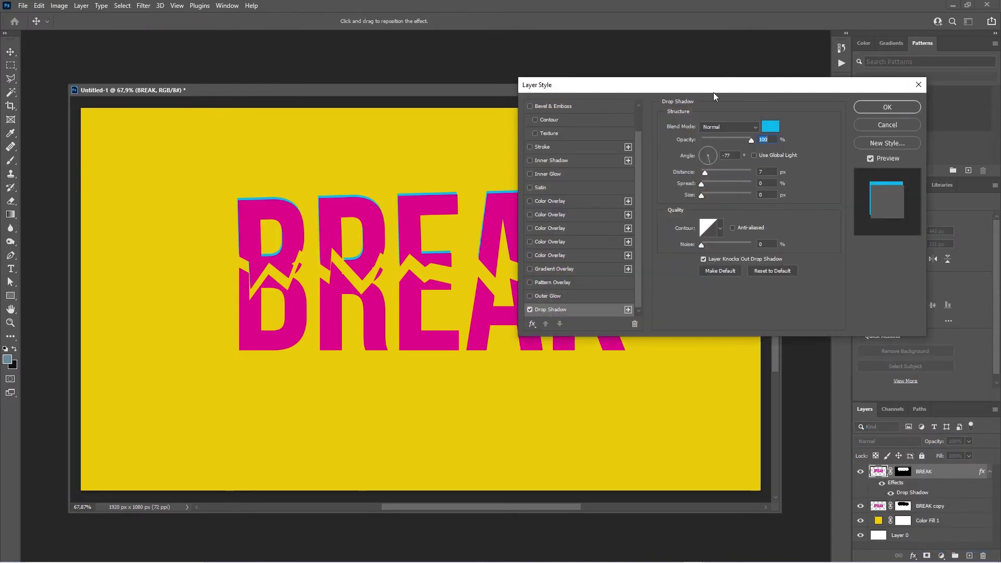
{"action": "left_click_drag", "start_coordinate": [712, 88], "coordinate": [671, 67]}
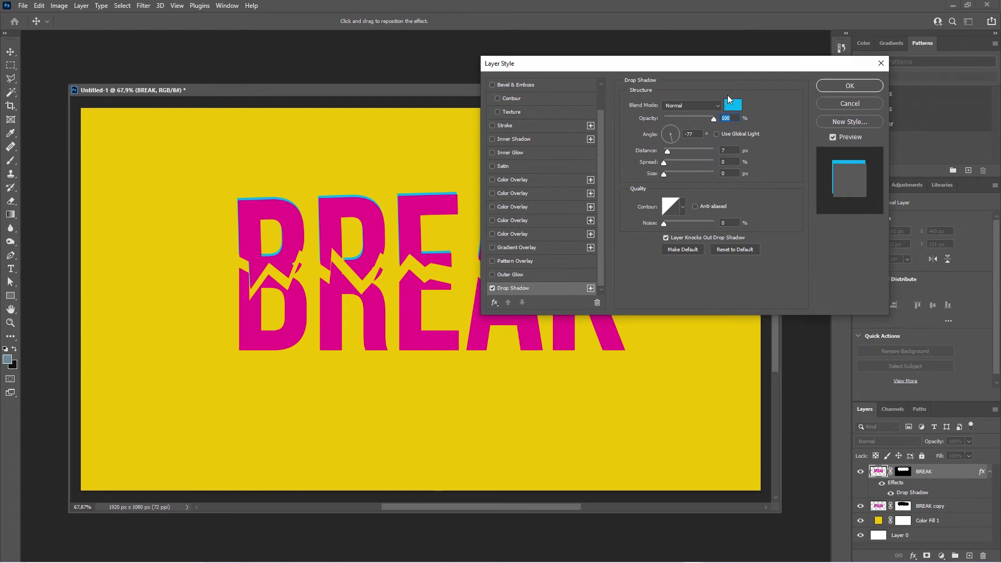
{"action": "left_click", "coordinate": [851, 87]}
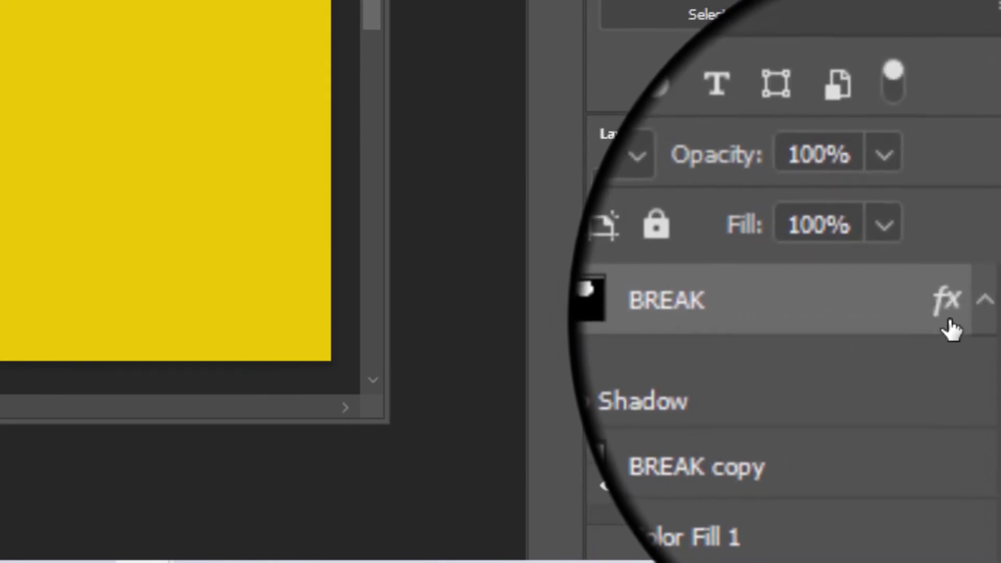
Copy the cyan drop shadow onto BREAK copy and swing its angle to about 117°
{"action": "left_click_drag", "start_coordinate": [949, 315], "coordinate": [946, 401]}
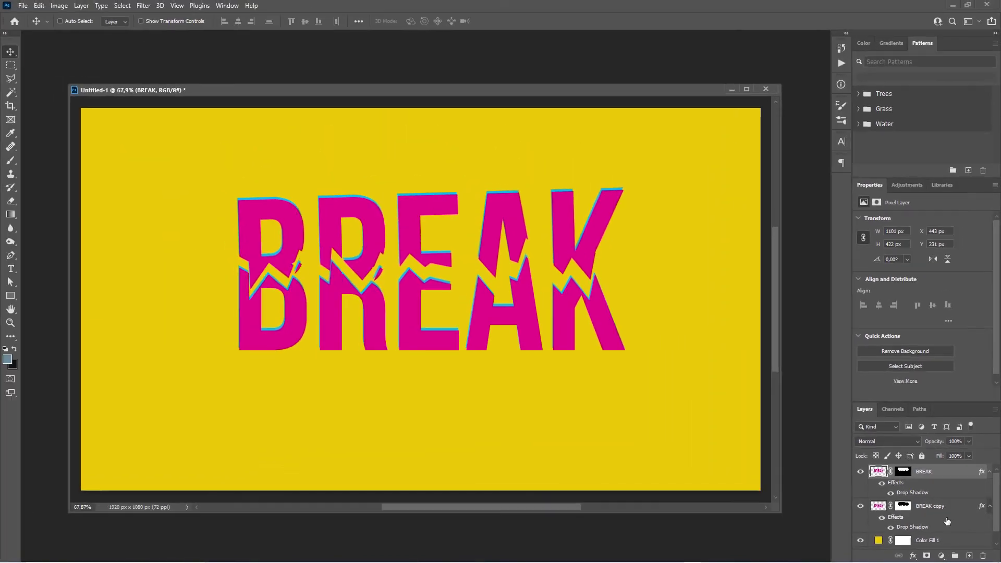
{"action": "left_click", "coordinate": [918, 528]}
{"action": "double_click", "coordinate": [918, 527]}
{"action": "left_click_drag", "start_coordinate": [861, 67], "coordinate": [834, 67]}
{"action": "left_click_drag", "start_coordinate": [728, 144], "coordinate": [725, 133]}
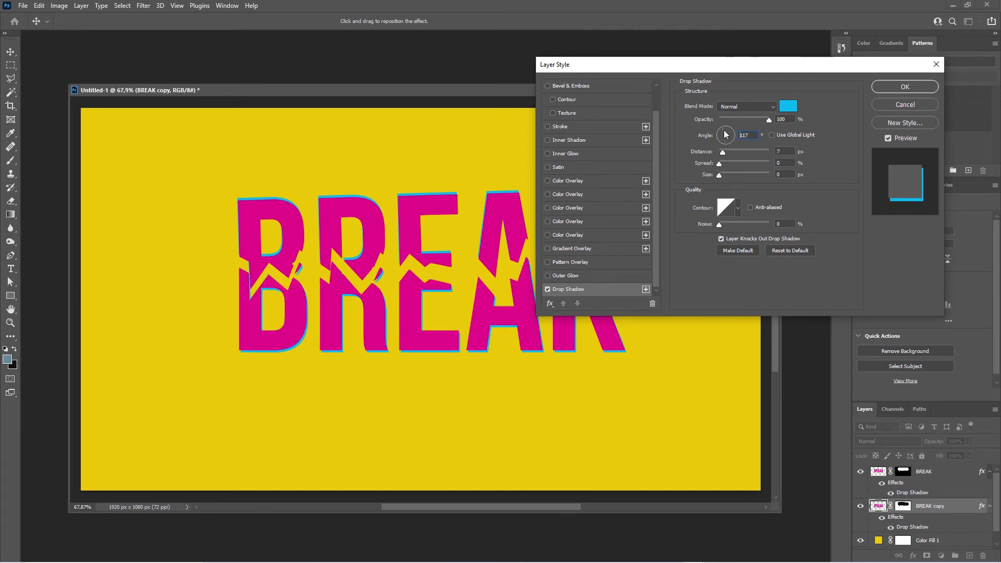
{"action": "left_click", "coordinate": [887, 89]}
Zoom the canvas to about 66% and select the Polygonal Lasso Tool
{"action": "scroll", "coordinate": [439, 296], "scroll_direction": "down", "scroll_amount": 3}
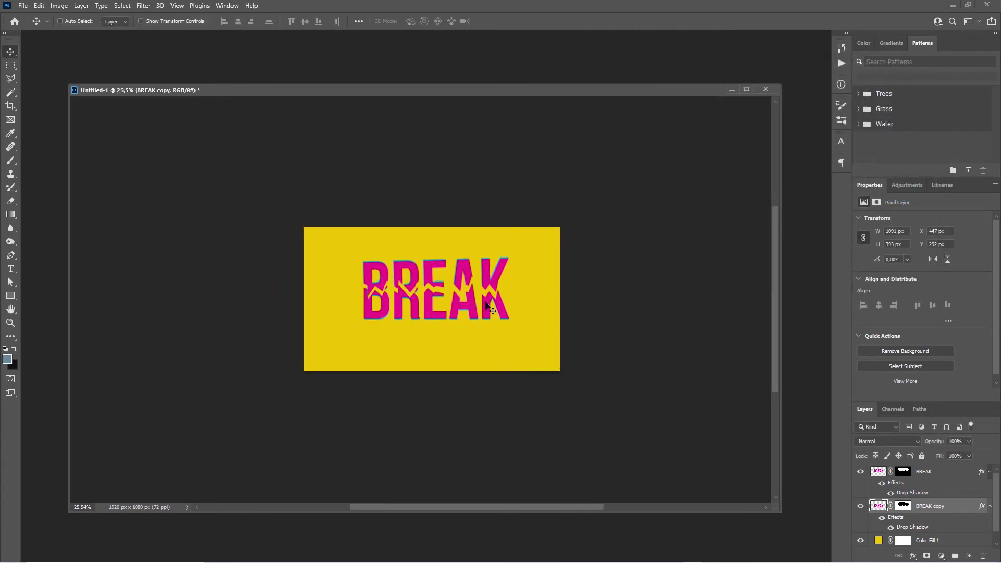
{"action": "scroll", "coordinate": [547, 328], "scroll_direction": "up", "scroll_amount": 5}
{"action": "scroll", "coordinate": [547, 329], "scroll_direction": "down", "scroll_amount": 3}
{"action": "scroll", "coordinate": [608, 323], "scroll_direction": "up", "scroll_amount": 2}
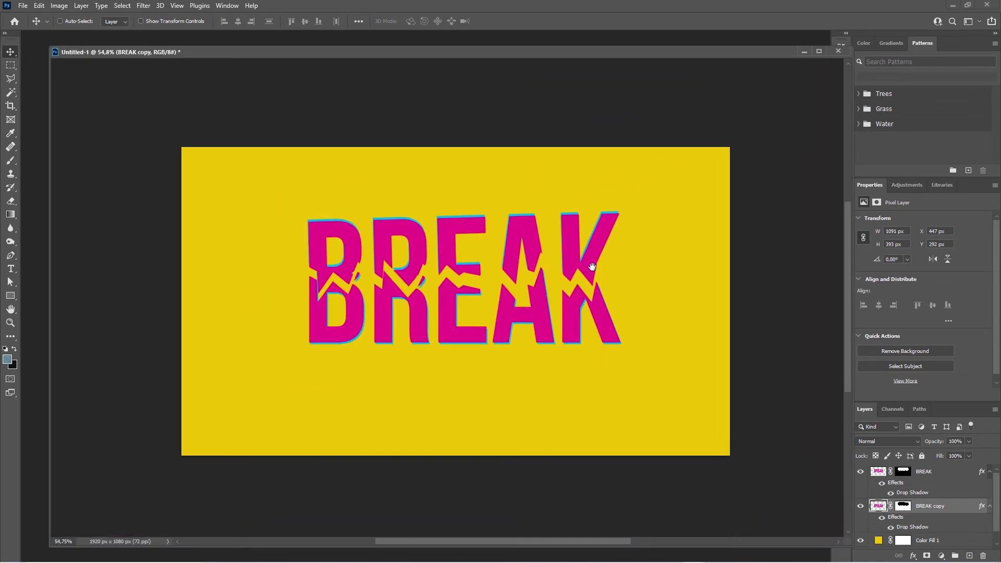
{"action": "scroll", "coordinate": [615, 283], "scroll_direction": "down", "scroll_amount": 1}
{"action": "scroll", "coordinate": [649, 297], "scroll_direction": "up", "scroll_amount": 2}
{"action": "scroll", "coordinate": [637, 277], "scroll_direction": "down", "scroll_amount": 1}
{"action": "scroll", "coordinate": [636, 264], "scroll_direction": "left", "scroll_amount": 1}
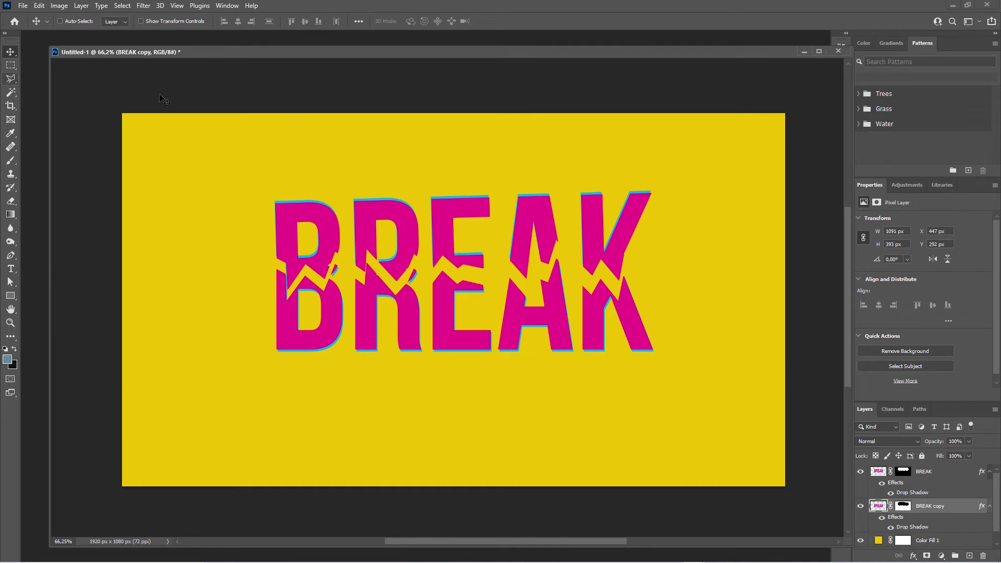
{"action": "left_click", "coordinate": [10, 82]}
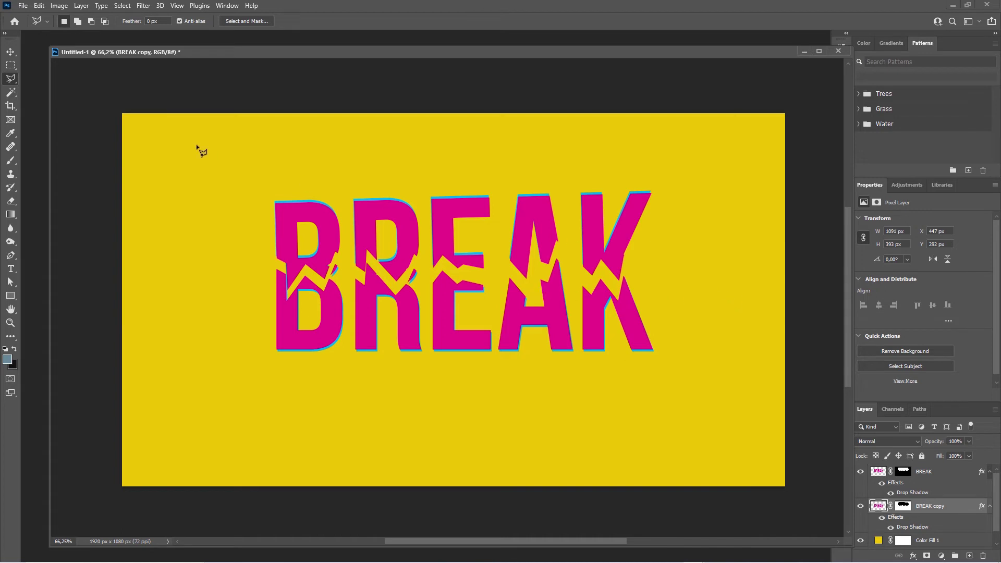
Cut the jagged selection from BREAK copy onto its own layer with Layer Via Cut
{"action": "left_click_drag", "start_coordinate": [418, 51], "coordinate": [410, 50]}
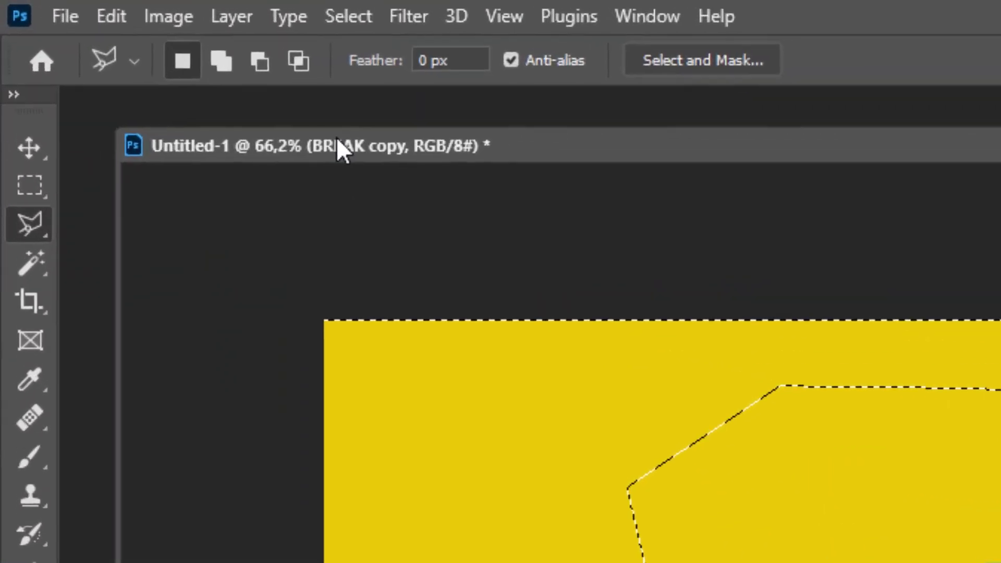
{"action": "left_click", "coordinate": [223, 16]}
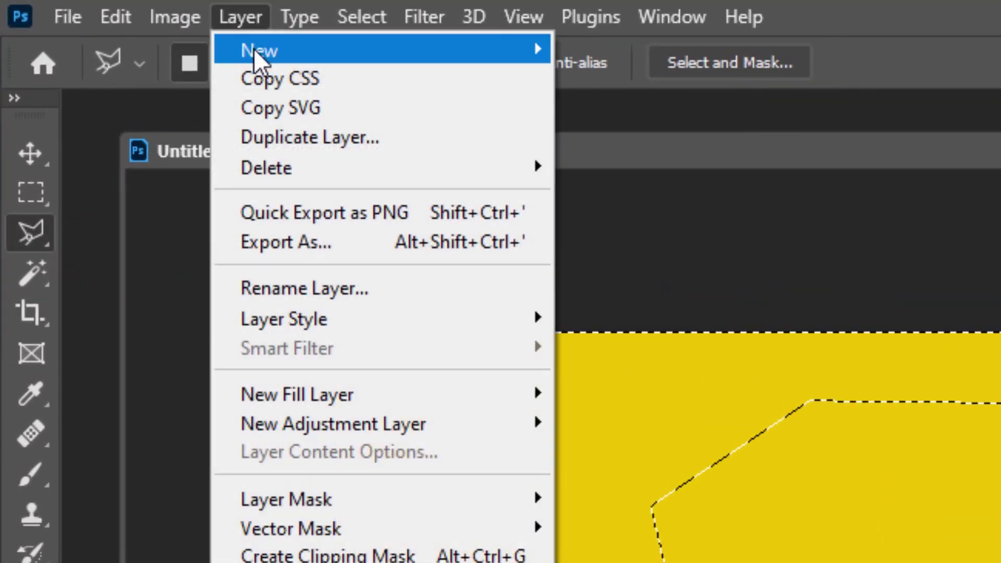
{"action": "mouse_move", "coordinate": [248, 46]}
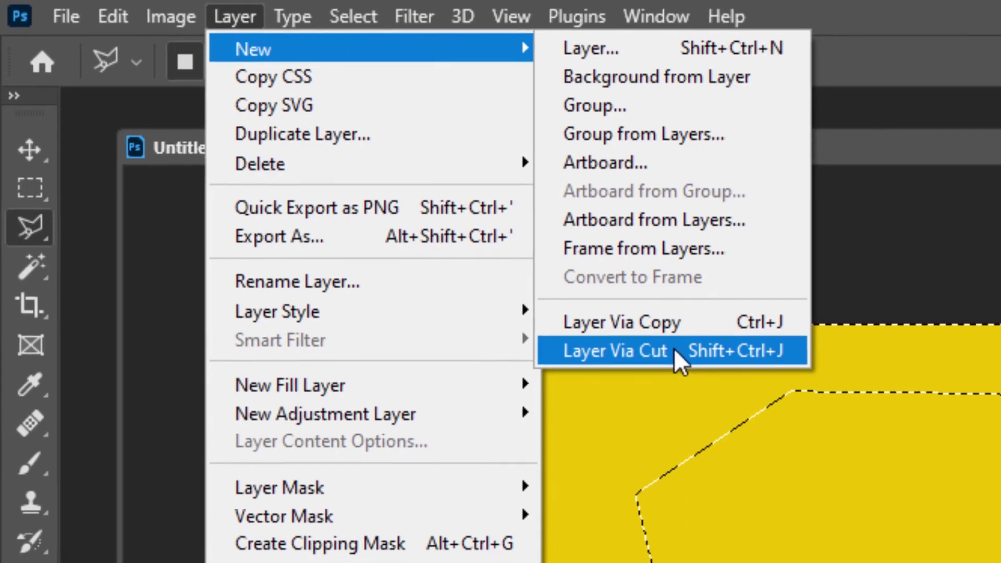
{"action": "left_click", "coordinate": [651, 367]}
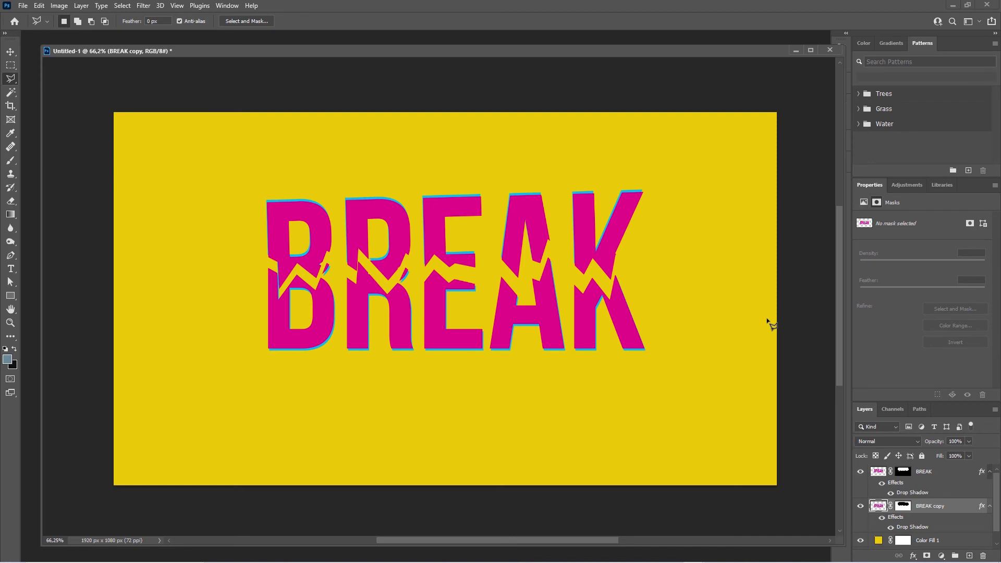